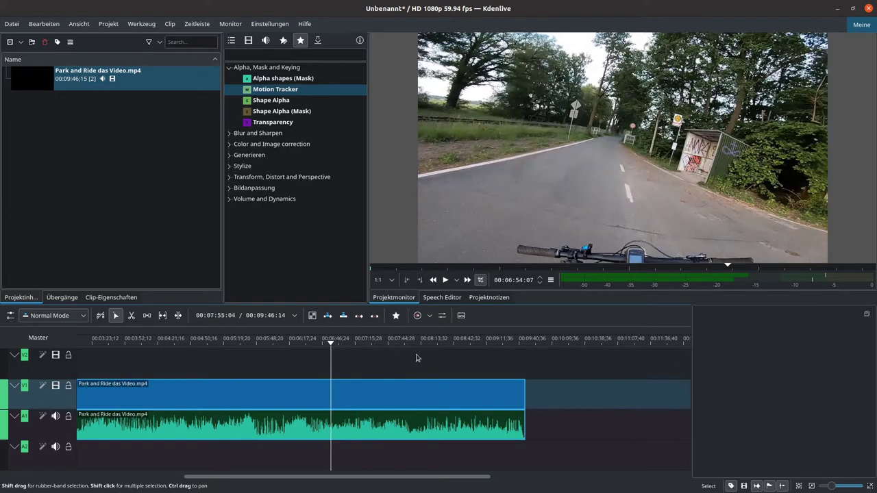
# - Cut away everything in the bike ride clip before 00:08:33:24 and remove the resulting space in all tracks
pyautogui.click(424, 357)
pyautogui.click(443, 346)
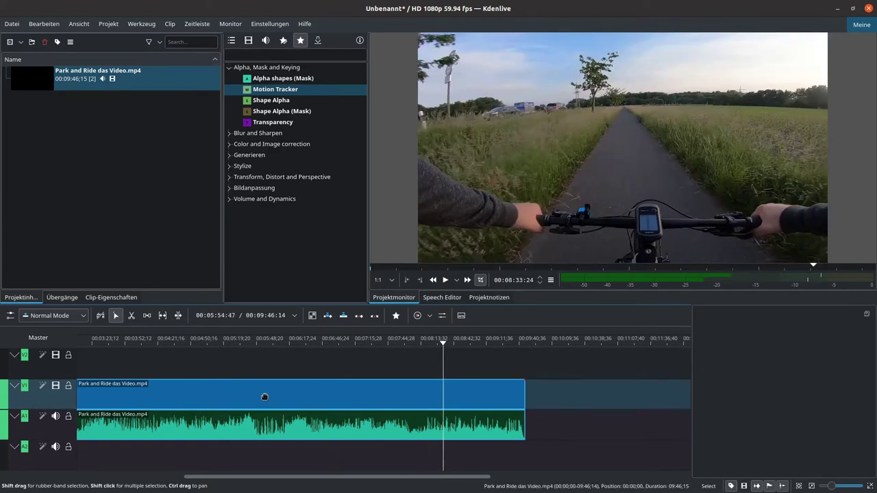
pyautogui.hotkey('shift', 'r')
pyautogui.click(306, 421)
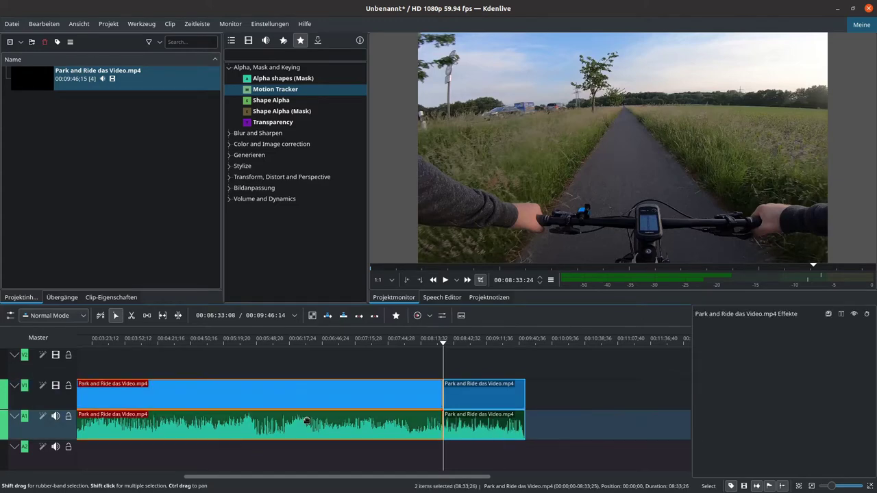
pyautogui.press('Delete')
pyautogui.rightClick(251, 423)
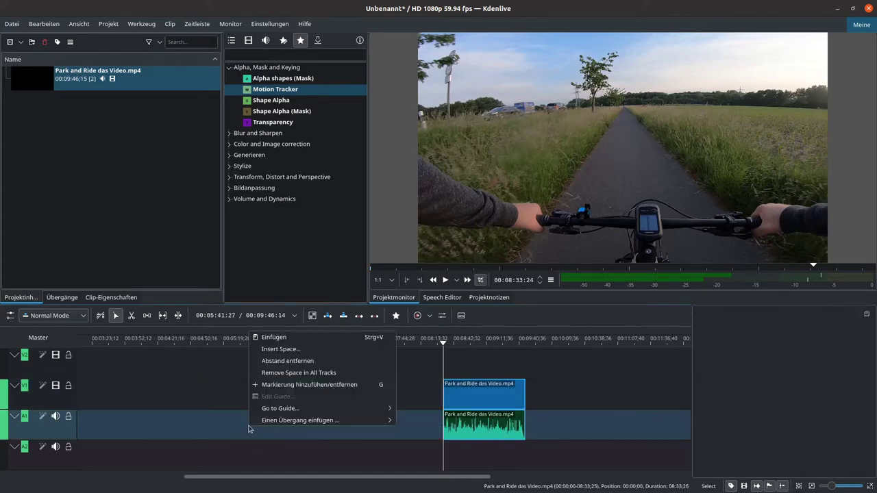
pyautogui.click(317, 376)
# - Split the shortened clip at 00:00:19:20, where the car enters the picture, and apply the Motion Tracker effect to the part after it
pyautogui.click(86, 343)
pyautogui.press('space')
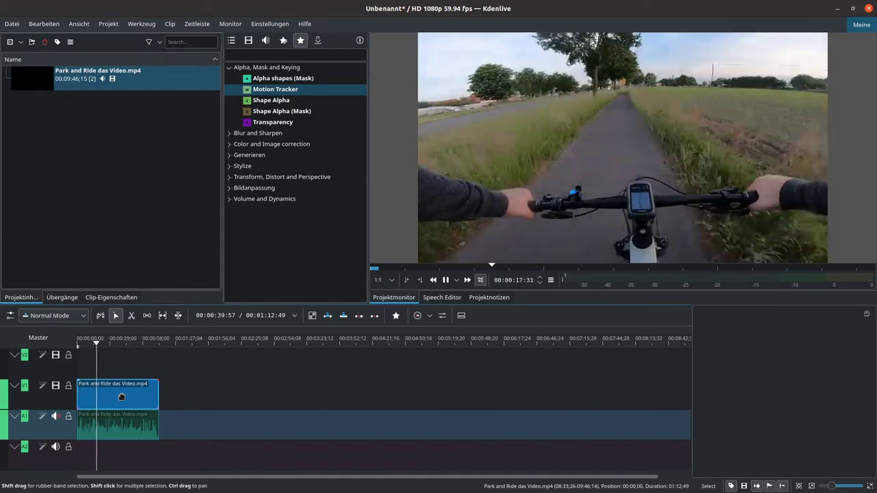
pyautogui.press('space')
pyautogui.press('space')
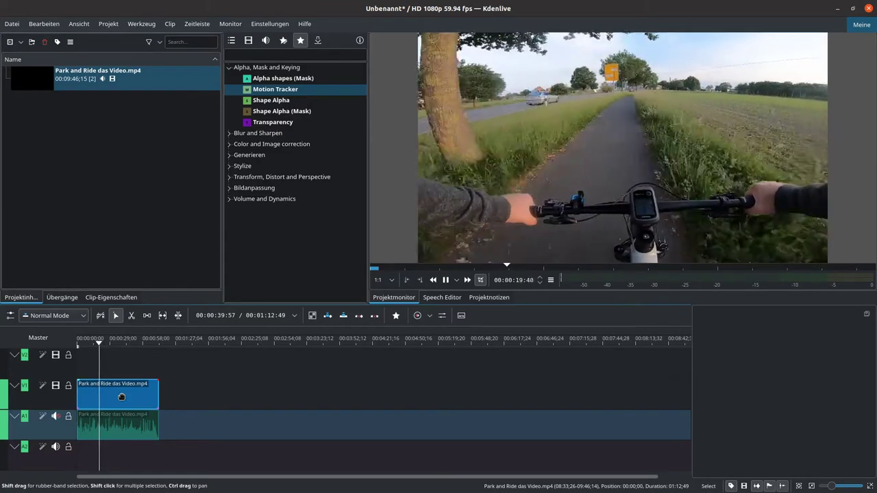
pyautogui.press('space')
pyautogui.scroll(11, 559, 168)
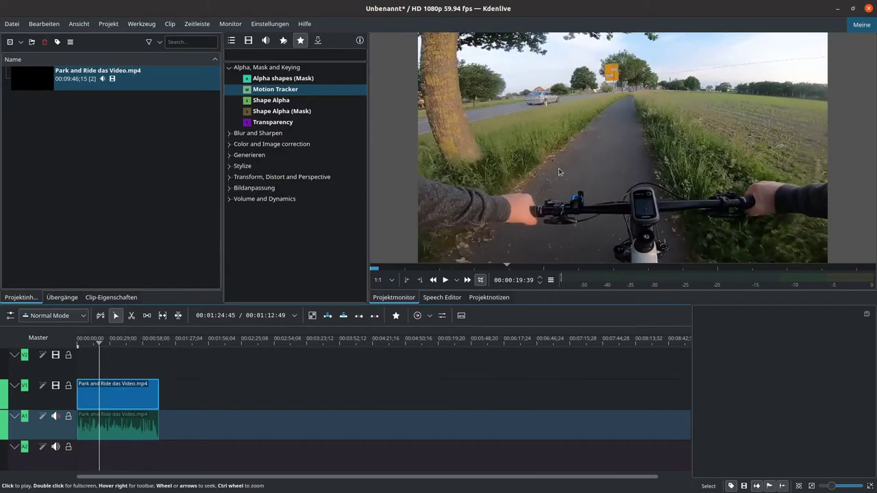
pyautogui.scroll(11, 557, 174)
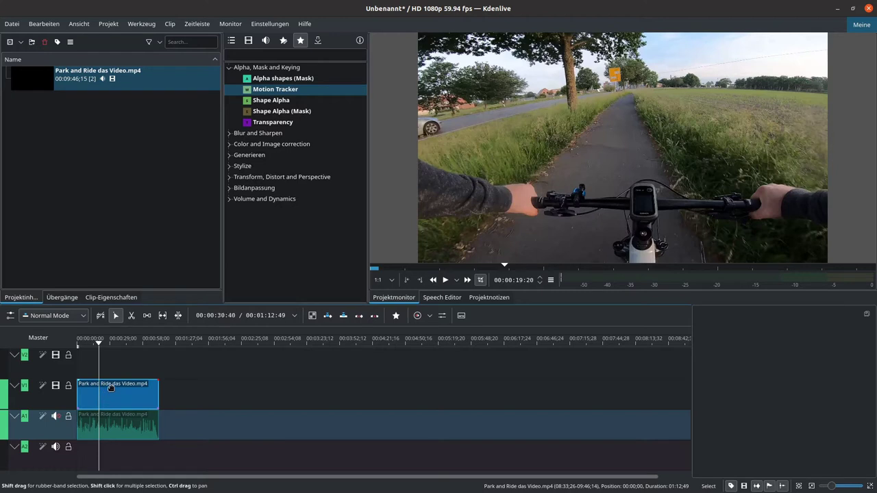
pyautogui.click(279, 90)
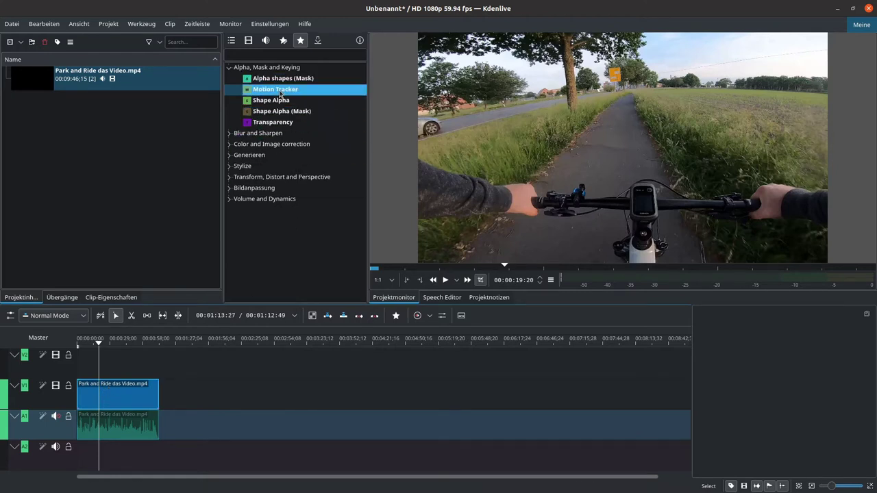
pyautogui.click(126, 397)
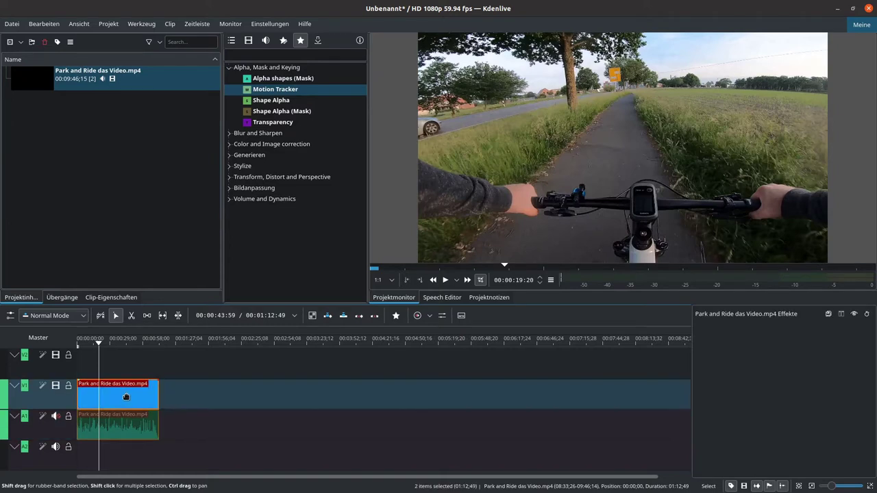
pyautogui.hotkey('shift', 'r')
pyautogui.click(272, 91)
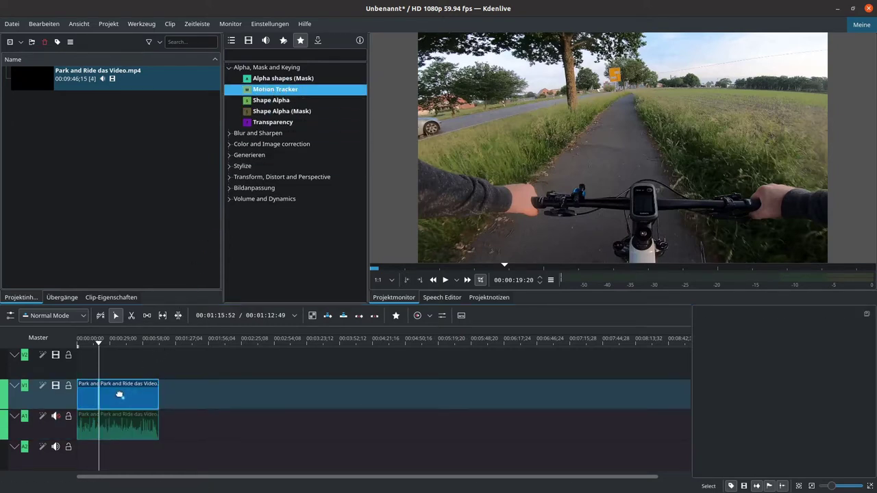
pyautogui.moveTo(120, 396); pyautogui.dragTo(120, 397)
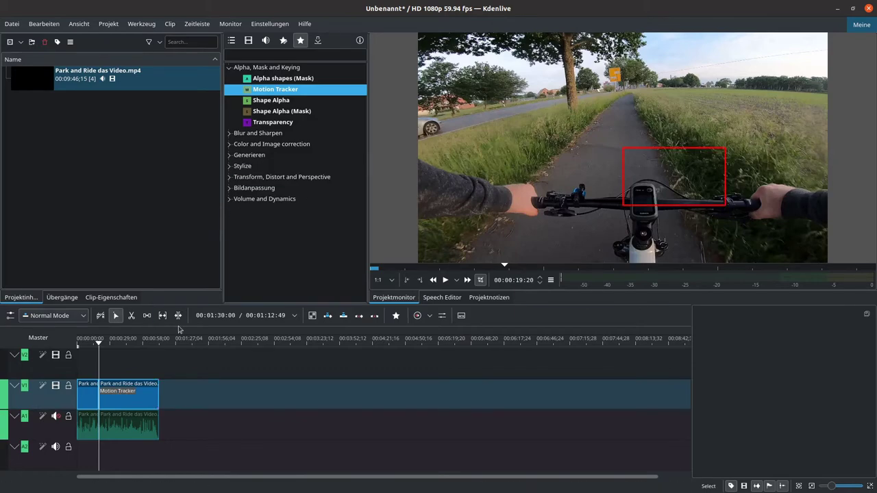
# - Split the tracked clip at 00:00:21:29 and move the remaining part further along the timeline, leaving a gap after the short section
pyautogui.press('space')
pyautogui.press('space')
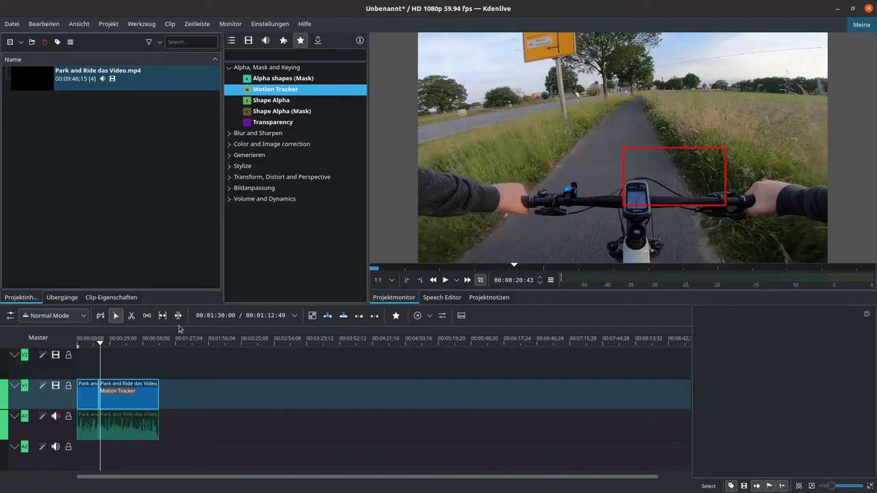
pyautogui.press('space')
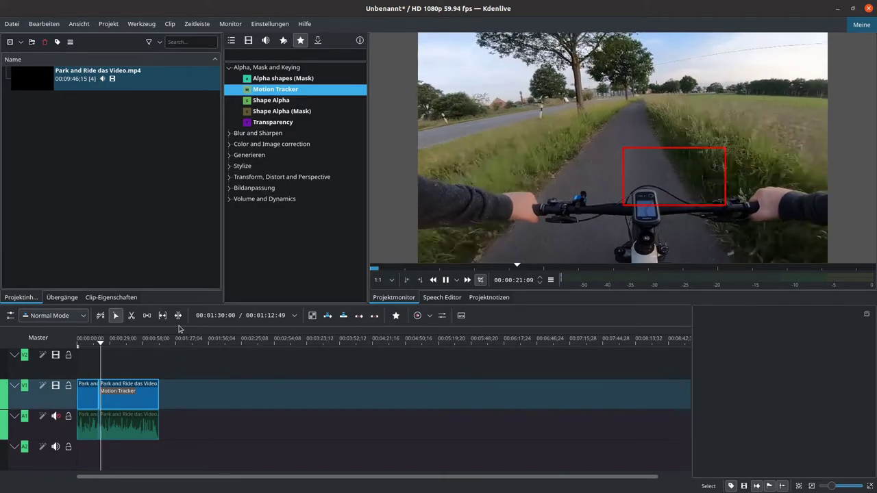
pyautogui.press('space')
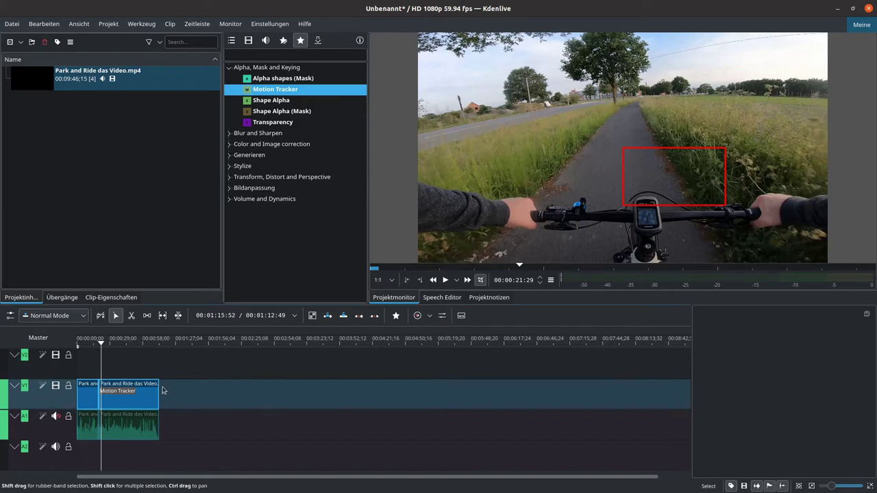
pyautogui.scroll(4, 849, 486)
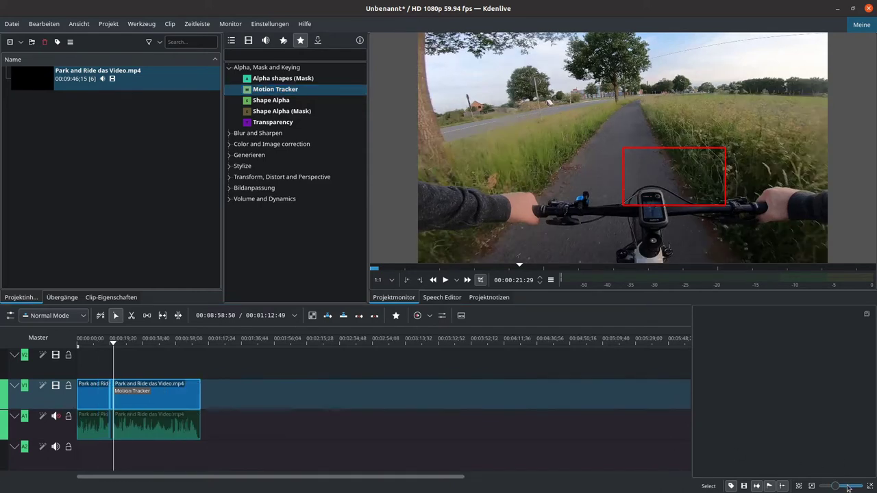
pyautogui.moveTo(373, 394); pyautogui.dragTo(517, 393)
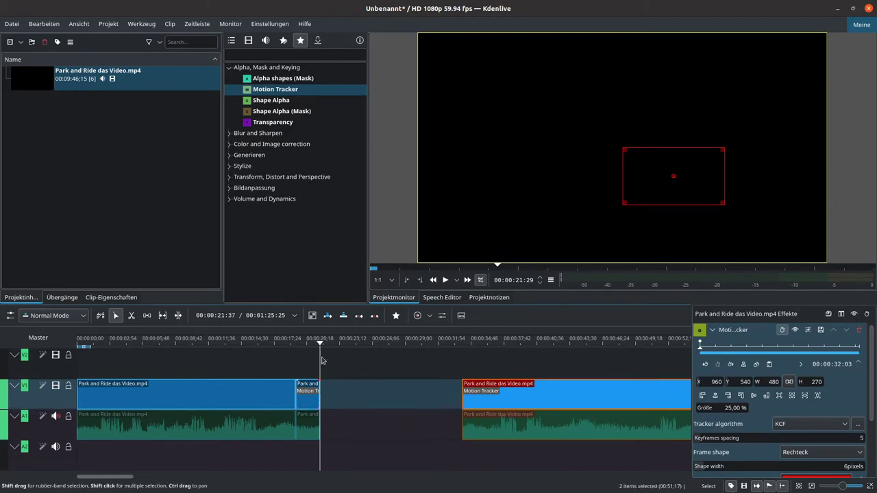
# - Slow the short middle clip to 18% speed by stretching its end, and place the last clip directly behind it
pyautogui.click(300, 351)
pyautogui.click(320, 347)
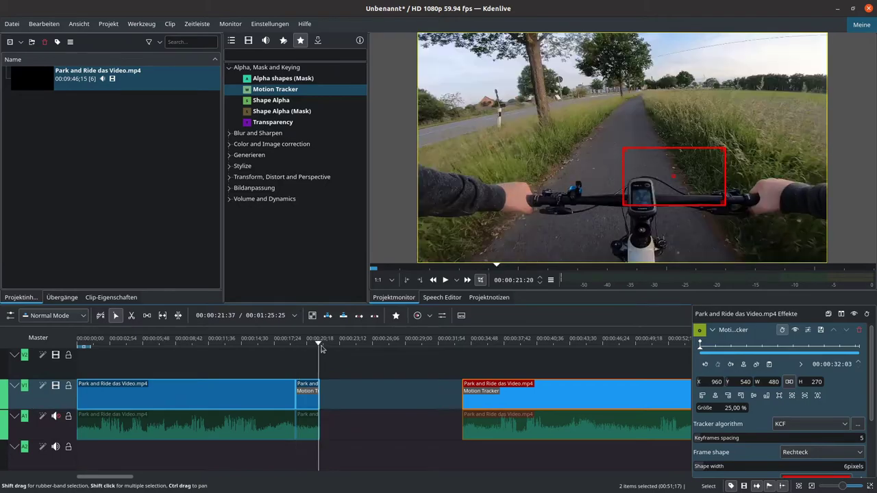
pyautogui.click(294, 348)
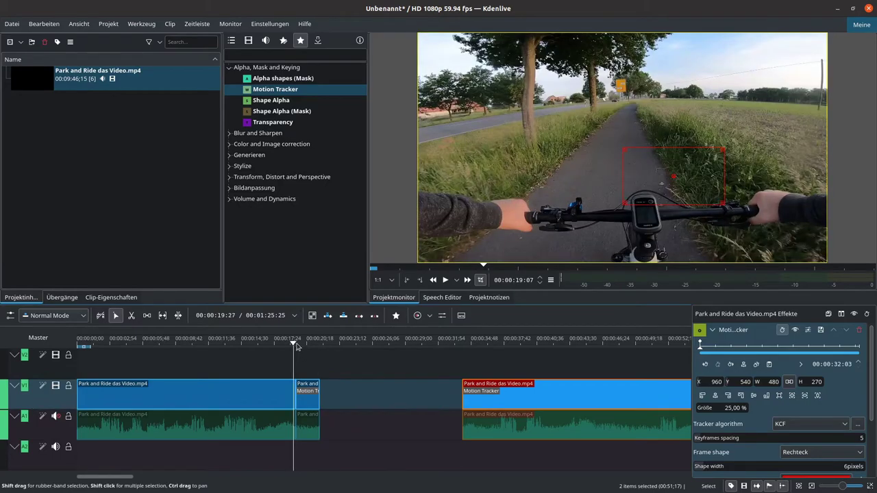
pyautogui.press('space')
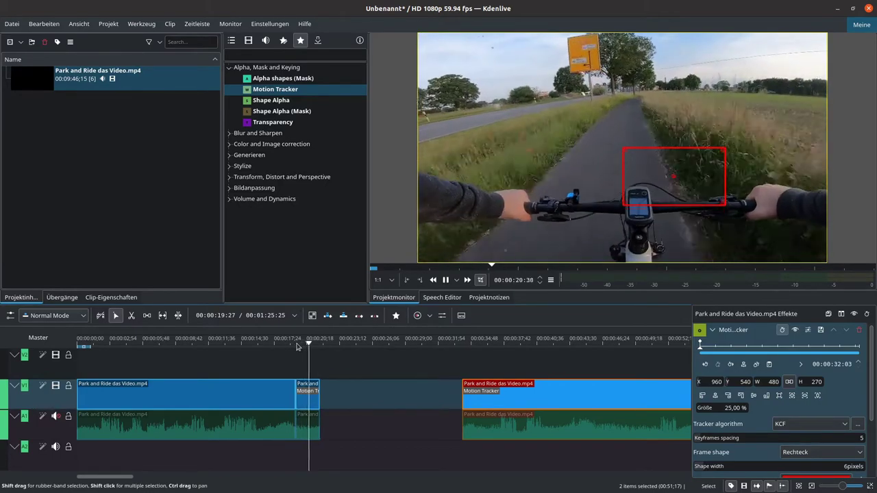
pyautogui.press('space')
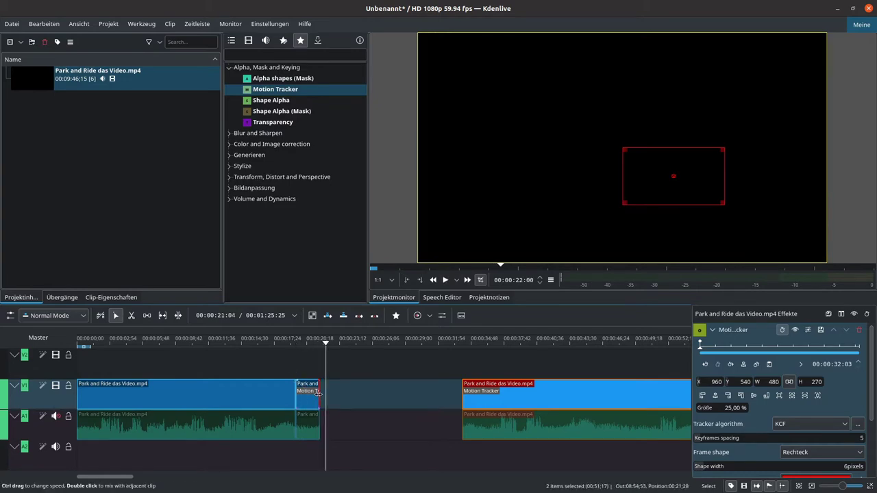
pyautogui.moveTo(319, 393); pyautogui.dragTo(434, 392)
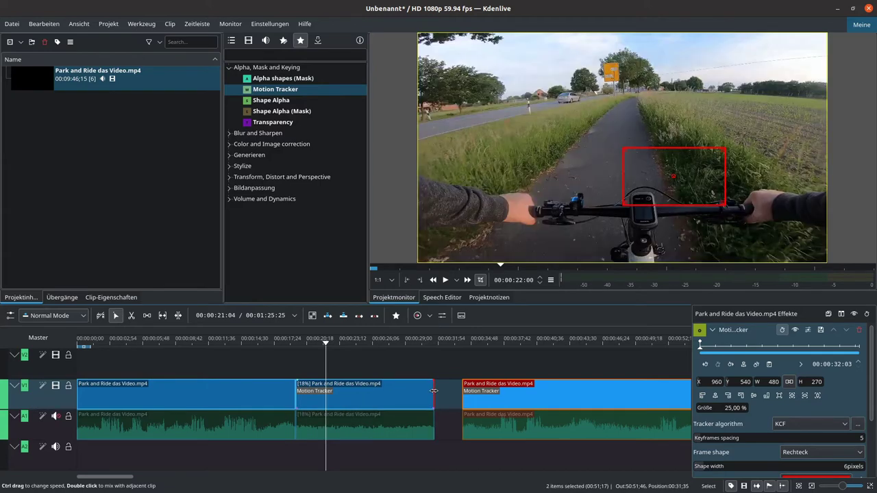
pyautogui.moveTo(513, 402); pyautogui.dragTo(485, 402)
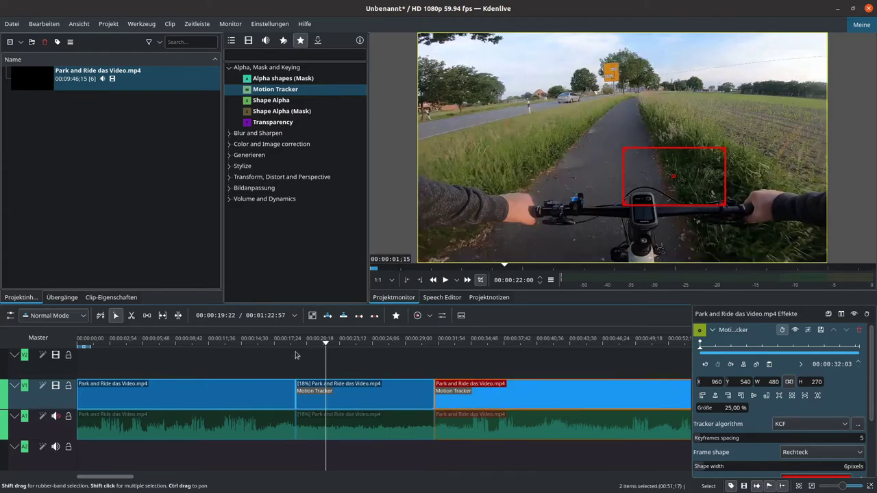
# - Play the slowed section and remove the Motion Tracker effect from the last clip
pyautogui.click(282, 354)
pyautogui.press('space')
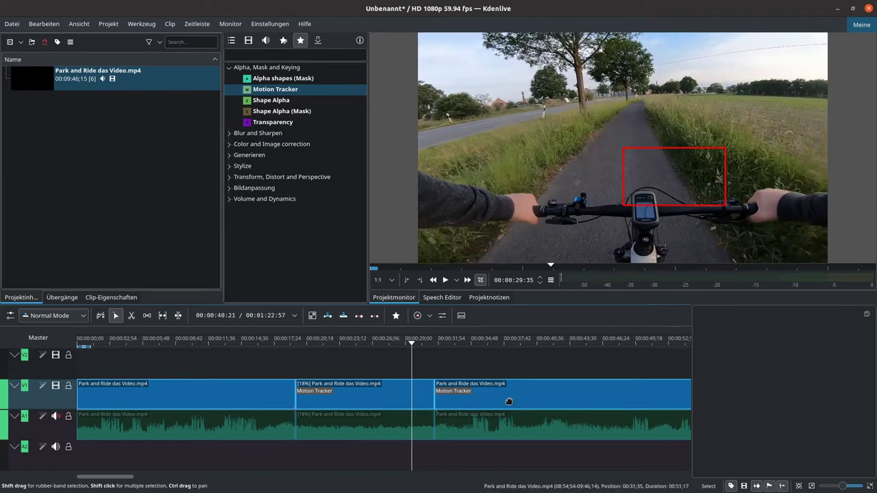
pyautogui.click(480, 398)
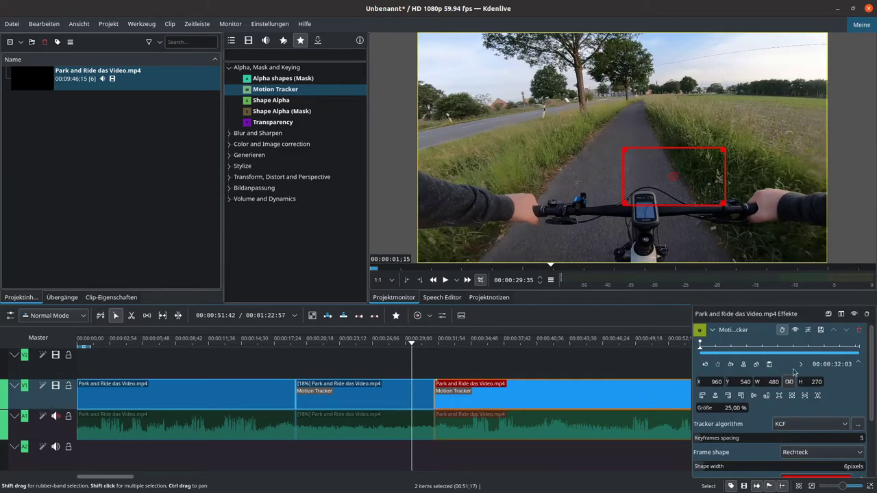
pyautogui.click(859, 331)
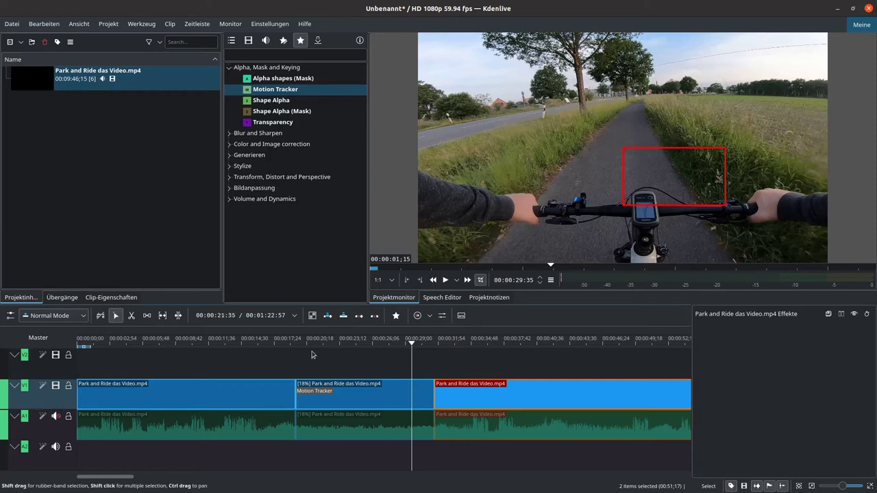
# - At the slowed clip's first Motion Tracker keyframe, move the tracking frame onto the car at X -328, Y 314
pyautogui.click(353, 392)
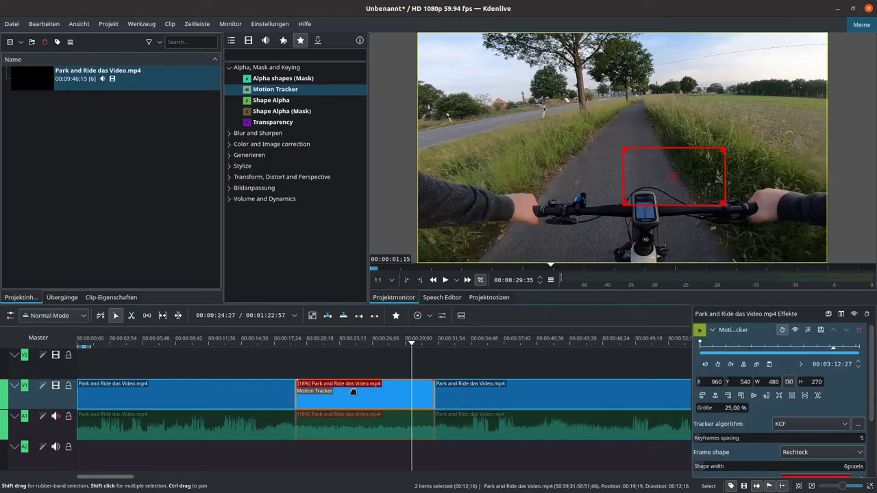
pyautogui.click(371, 340)
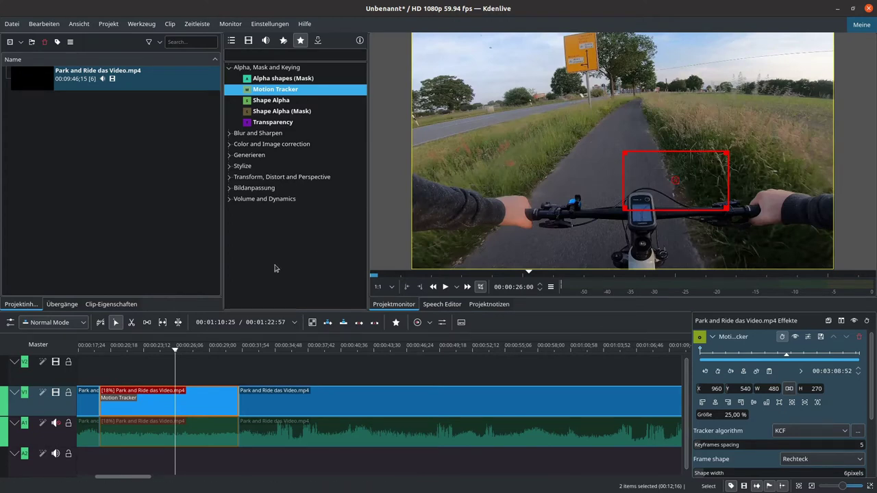
pyautogui.click(701, 351)
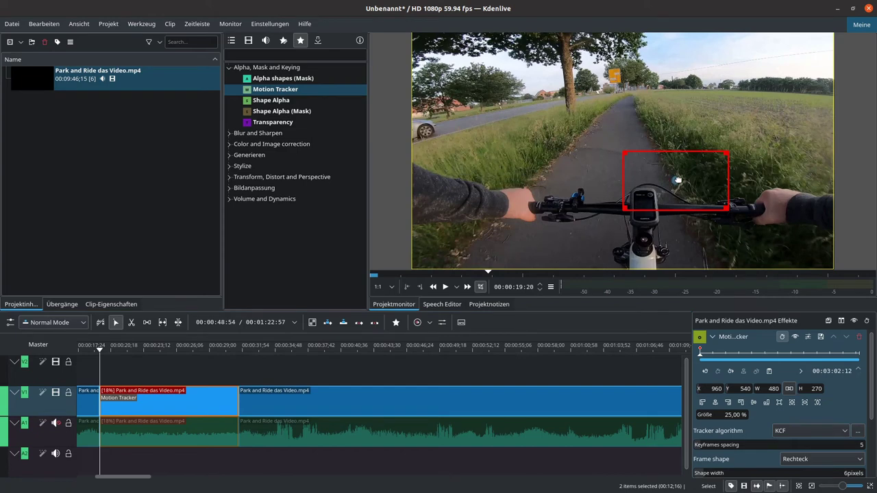
pyautogui.moveTo(676, 182); pyautogui.dragTo(395, 130)
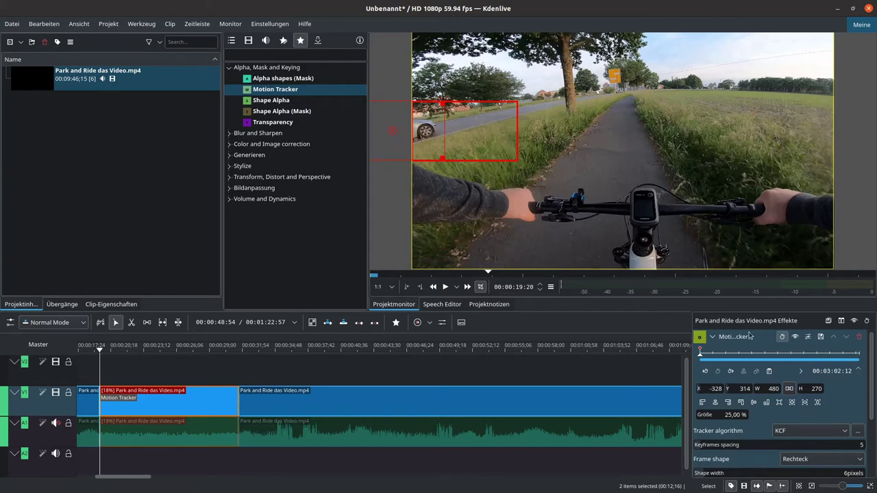
# - Add a Motion Tracker keyframe at 00:00:20:48 and fit the frame around the car at X 349, Y 208, about 281 by 158
pyautogui.click(719, 353)
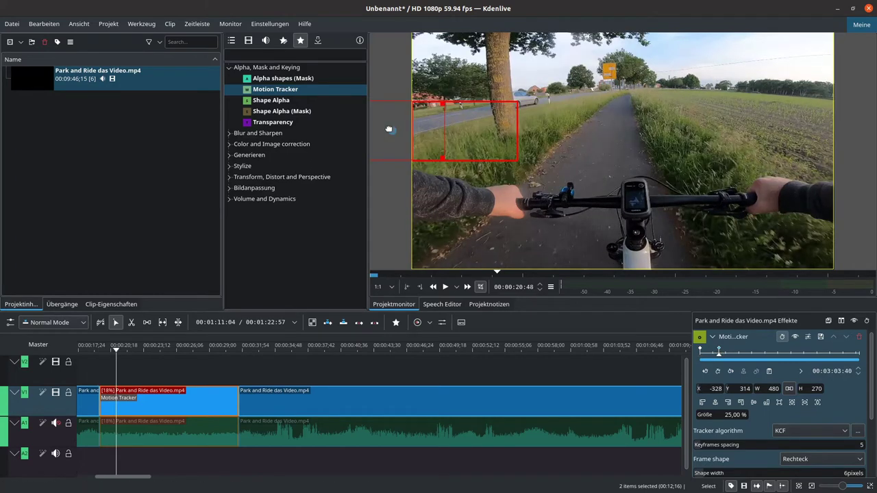
pyautogui.moveTo(383, 129); pyautogui.dragTo(492, 104)
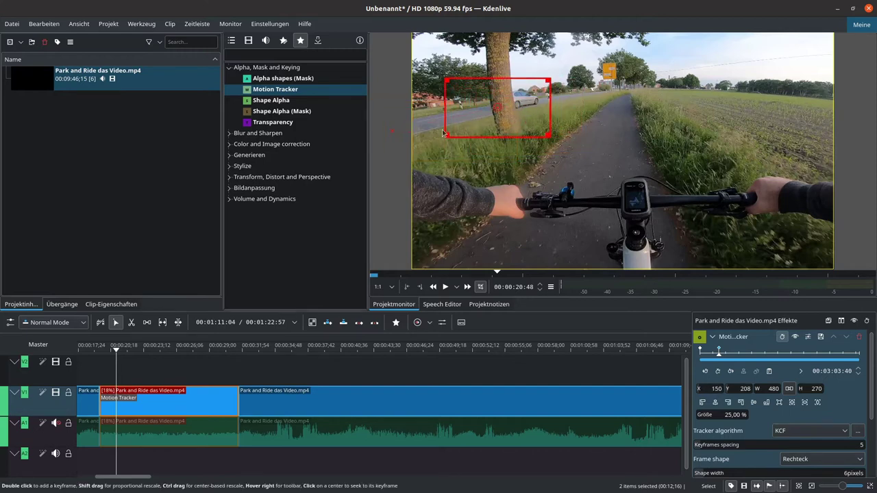
pyautogui.moveTo(444, 133); pyautogui.dragTo(489, 109)
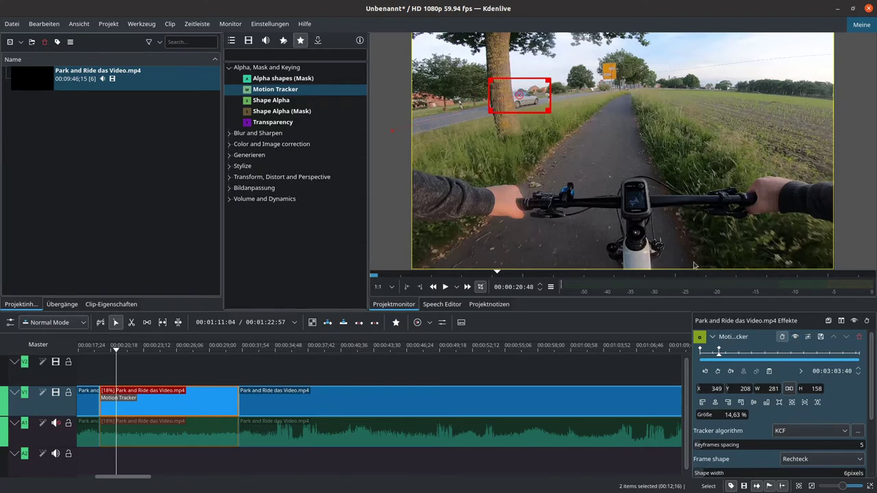
# - Add a keyframe at 00:00:21:57 and fit the tracking frame around the smaller car at X 588, Y 228, about 194 by 138
pyautogui.click(736, 352)
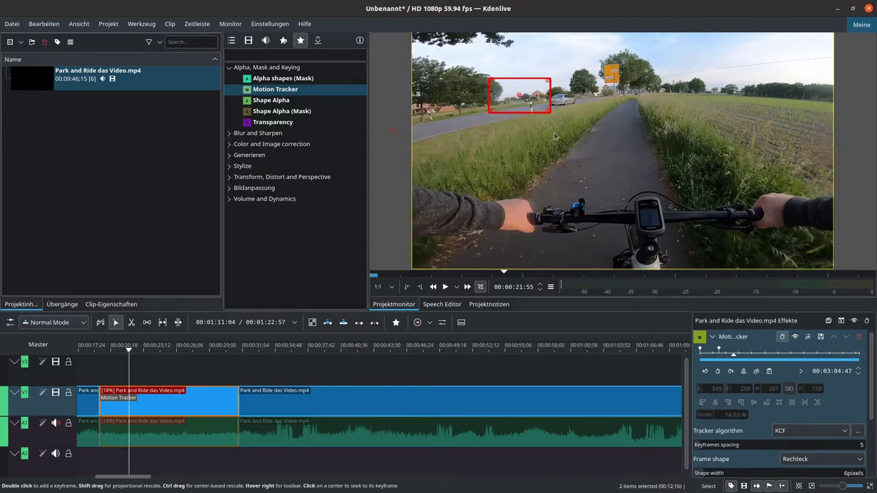
pyautogui.doubleClick(735, 352)
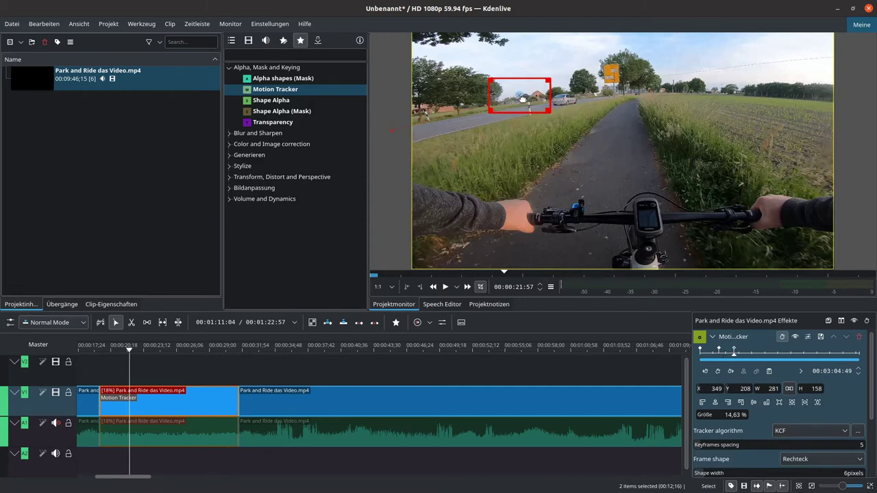
pyautogui.moveTo(528, 104)
pyautogui.mouseDown()
pyautogui.moveTo(562, 108)
pyautogui.moveTo(542, 112)
pyautogui.mouseUp()
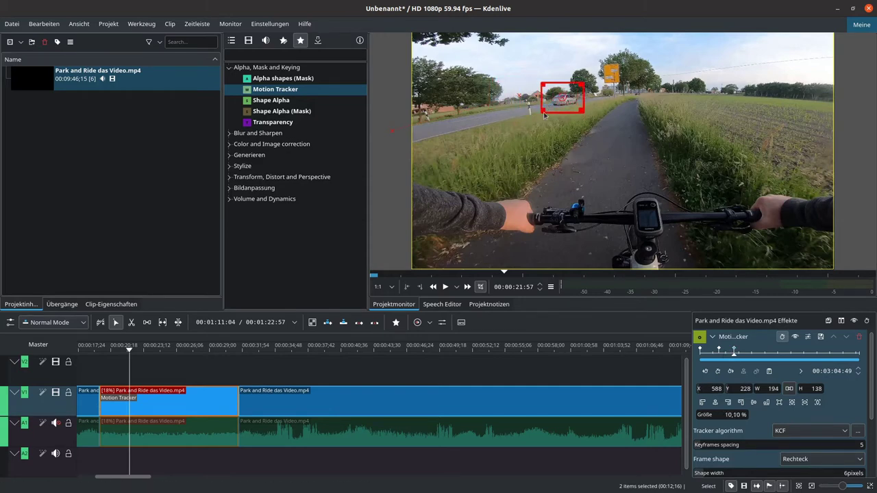
# - Add a Motion Tracker keyframe at 00:00:23:07 and fit the frame around the car at X 698, Y 222, about 150 by 103
pyautogui.click(750, 350)
pyautogui.doubleClick(750, 350)
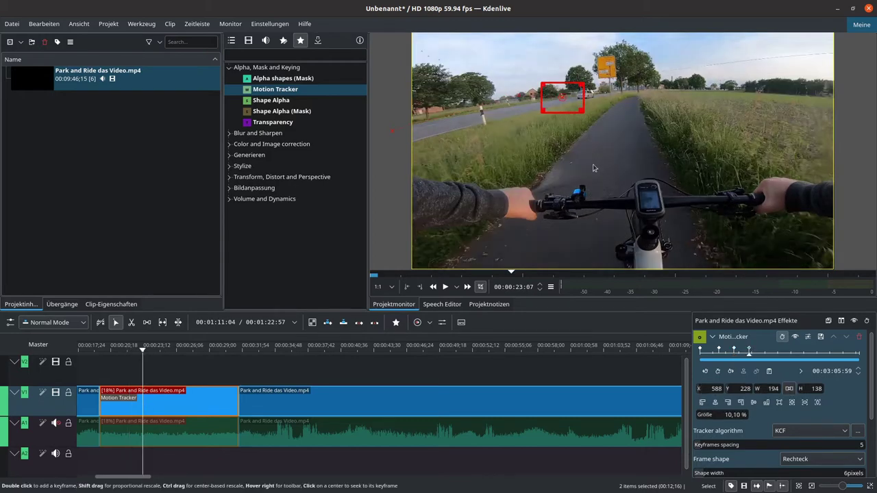
pyautogui.moveTo(564, 97)
pyautogui.mouseDown()
pyautogui.moveTo(577, 96)
pyautogui.moveTo(565, 103)
pyautogui.mouseUp()
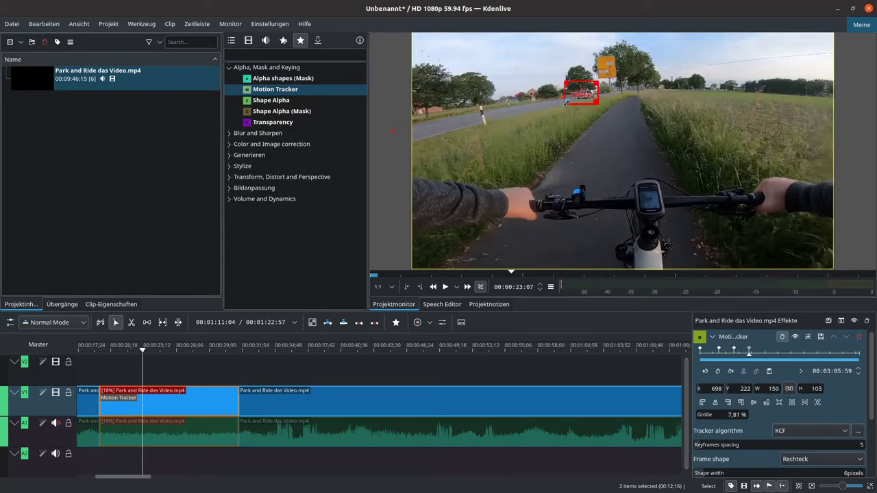
# - Add a keyframe at 00:00:25:18 and fit the tracking frame around the distant car at X 852, Y 244, about 96 by 79
pyautogui.click(777, 353)
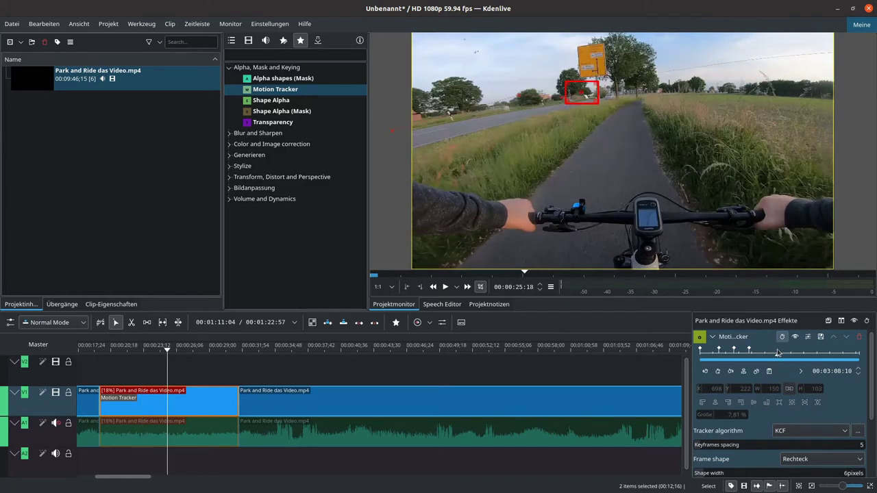
pyautogui.doubleClick(777, 353)
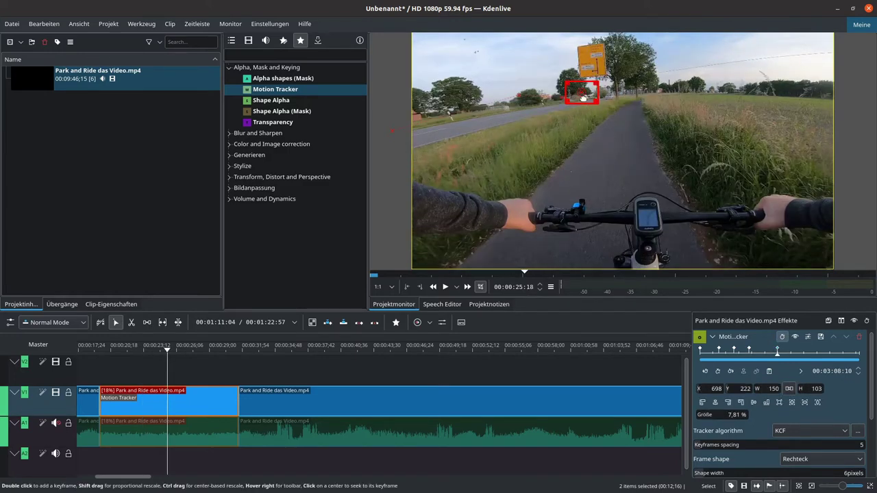
pyautogui.moveTo(582, 97); pyautogui.dragTo(600, 102)
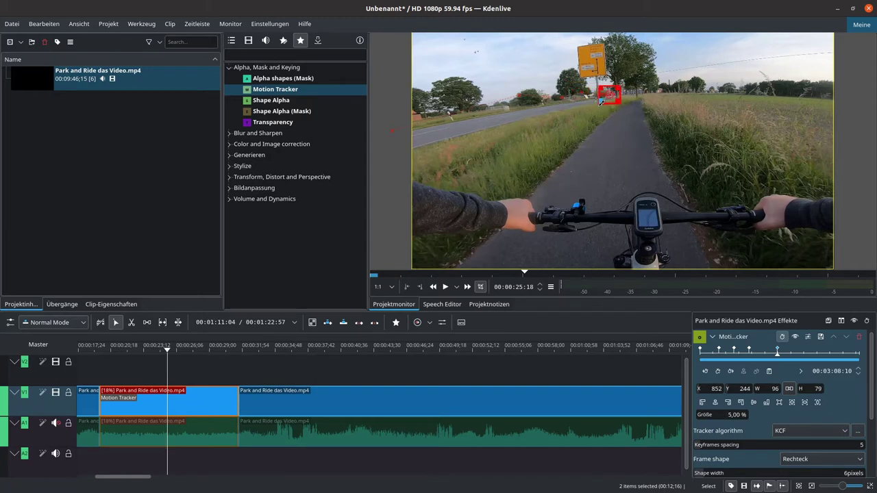
# - Add keyframes with the frame on the car: X 908, Y 258 at 00:00:29:05 and X 995, Y 253, about 79 by 63, at 00:00:31:35
pyautogui.click(828, 351)
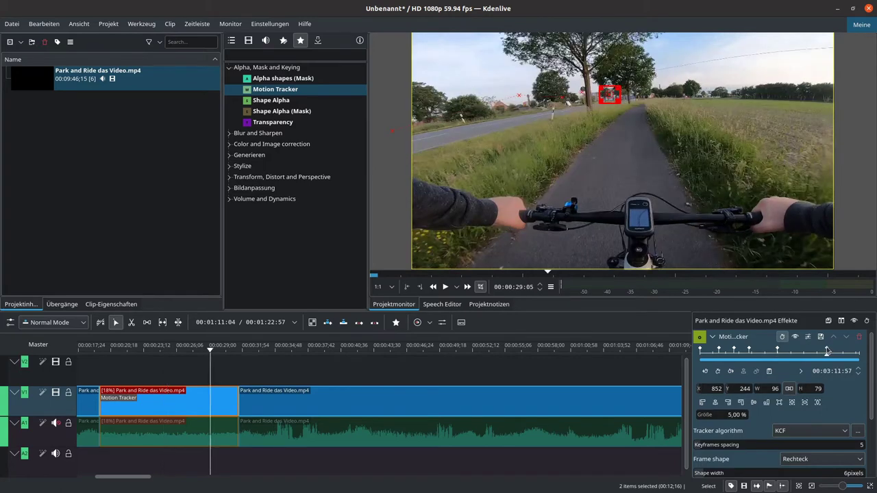
pyautogui.moveTo(609, 94); pyautogui.dragTo(621, 101)
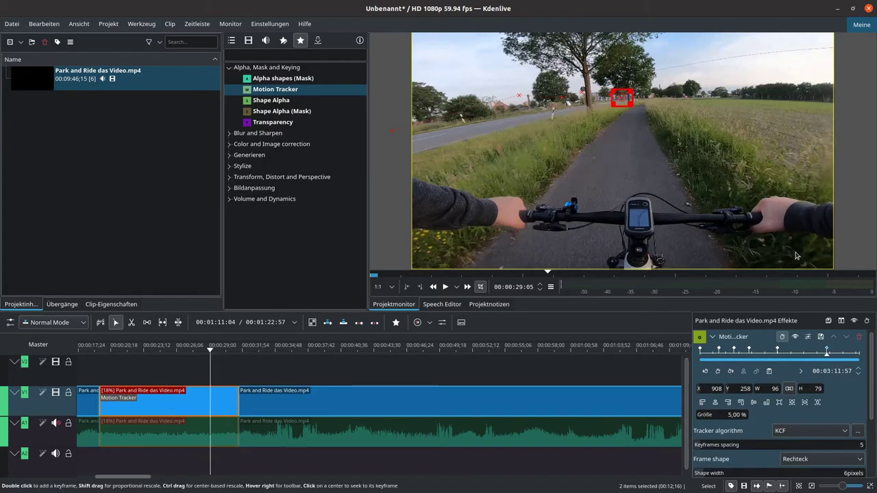
pyautogui.click(861, 352)
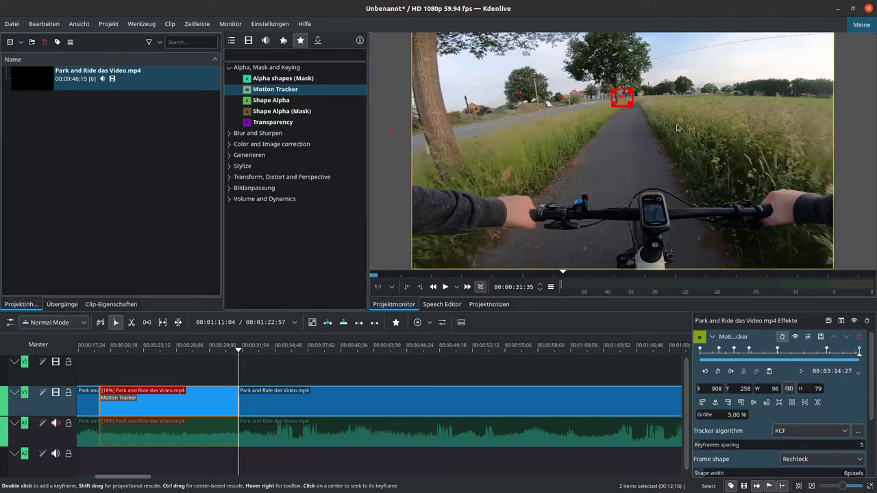
pyautogui.moveTo(622, 96); pyautogui.dragTo(636, 95)
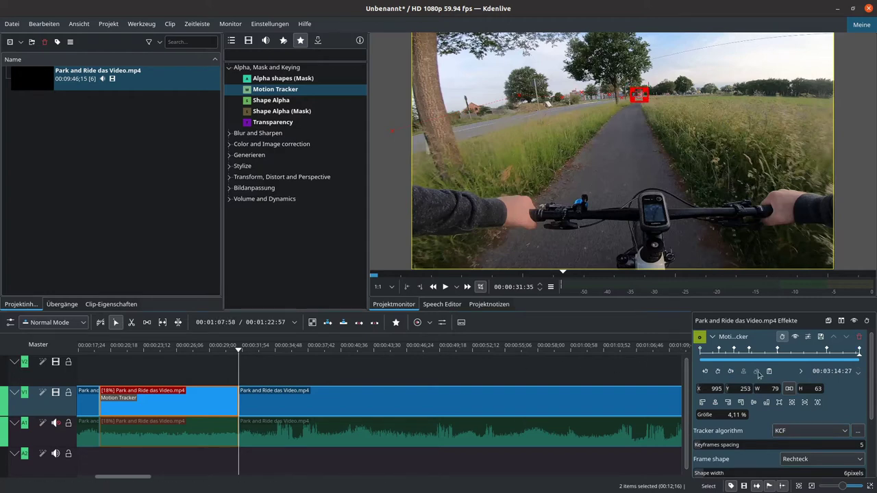
# - Compare the first and last keyframes and play the slowed clip to check how the tracking frame follows the car
pyautogui.click(700, 350)
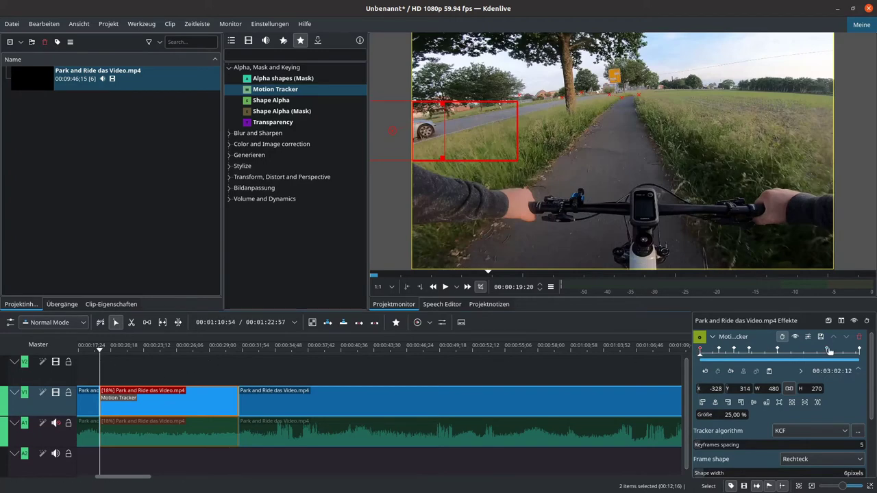
pyautogui.click(861, 350)
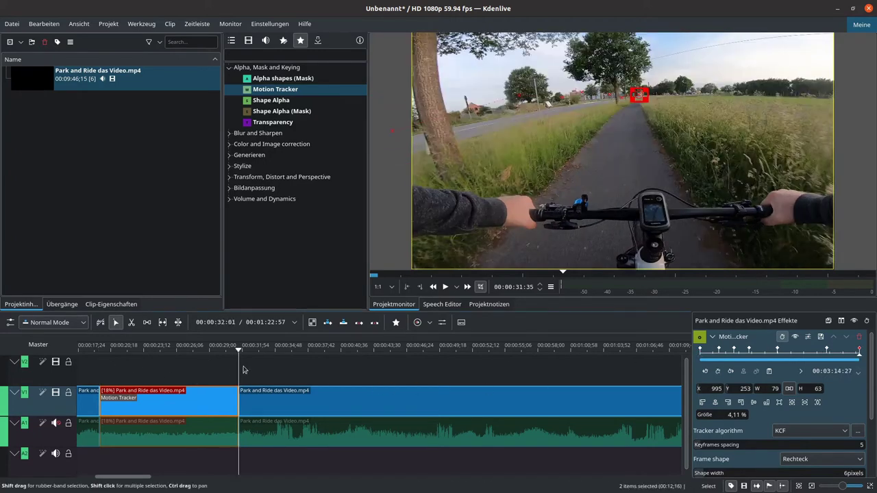
pyautogui.click(700, 350)
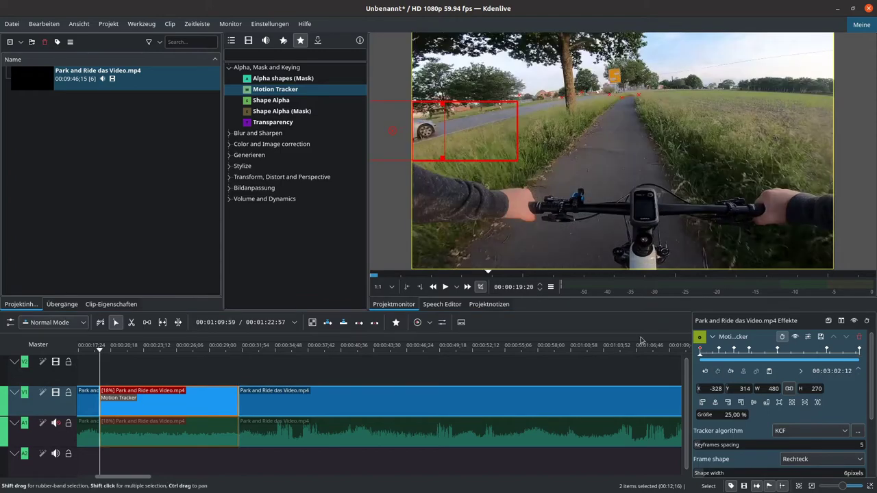
pyautogui.click(445, 287)
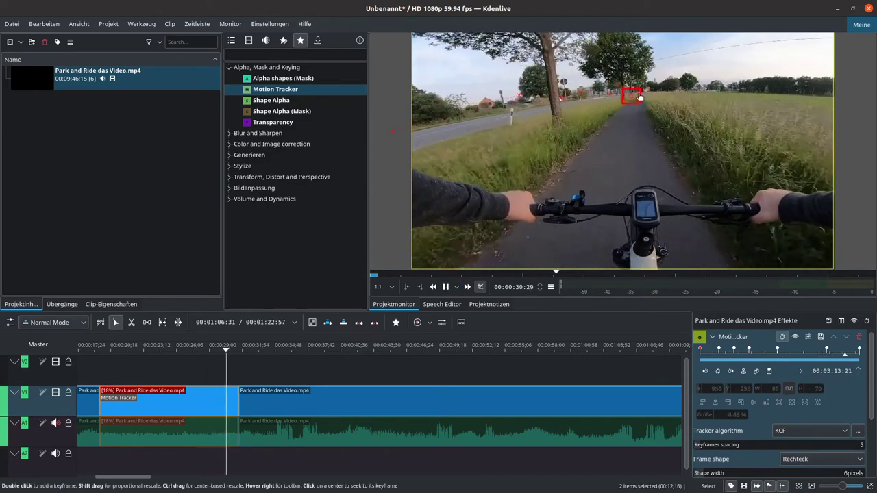
# - Add a Motion Tracker keyframe at 00:00:26:54 and move the tracking frame onto the car at about X 914, Y 237
pyautogui.click(795, 352)
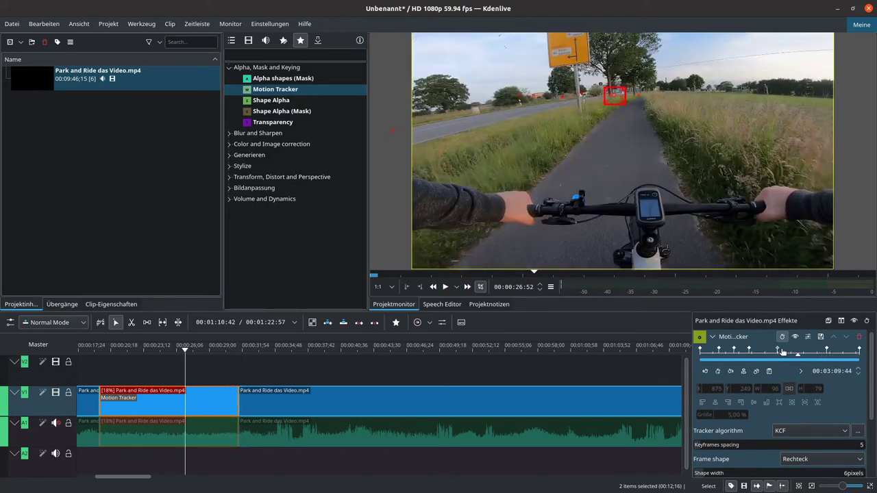
pyautogui.click(798, 351)
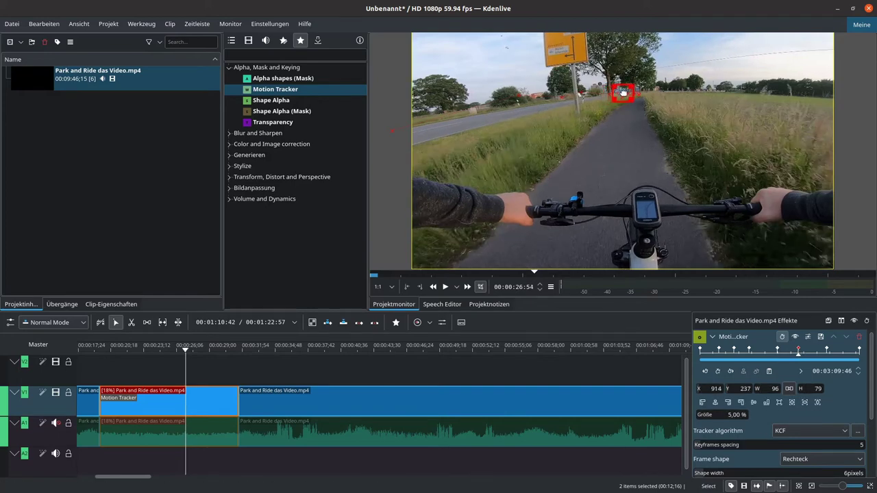
pyautogui.moveTo(623, 92); pyautogui.dragTo(623, 91)
# - Return to the first keyframe and set the Motion Tracker's blur type to Pixelate
pyautogui.click(700, 350)
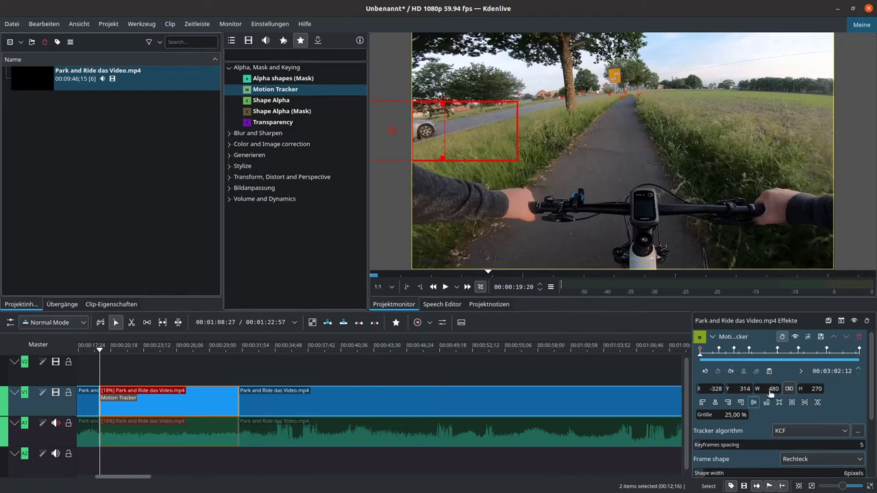
pyautogui.scroll(-3, 873, 416)
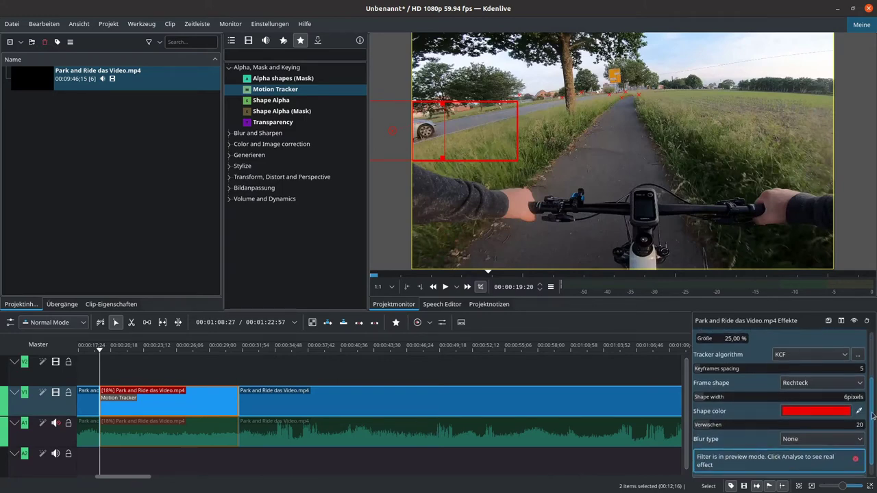
pyautogui.scroll(-1, 873, 415)
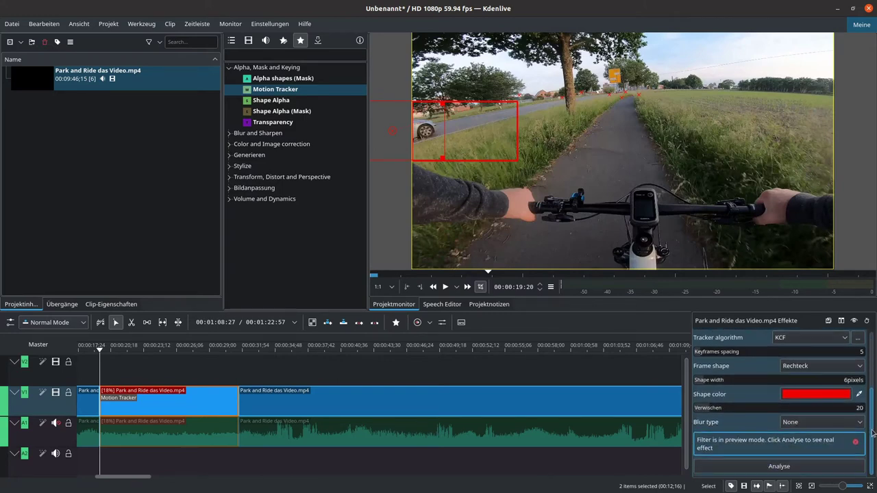
pyautogui.click(807, 423)
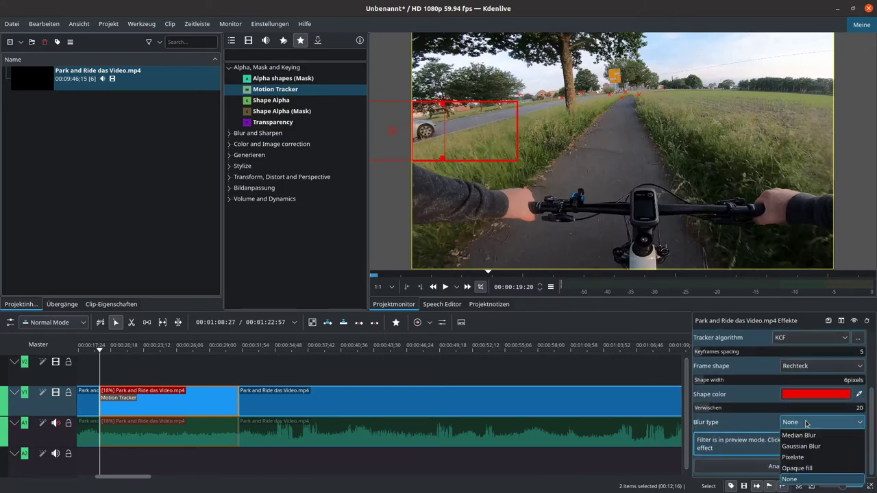
pyautogui.click(802, 458)
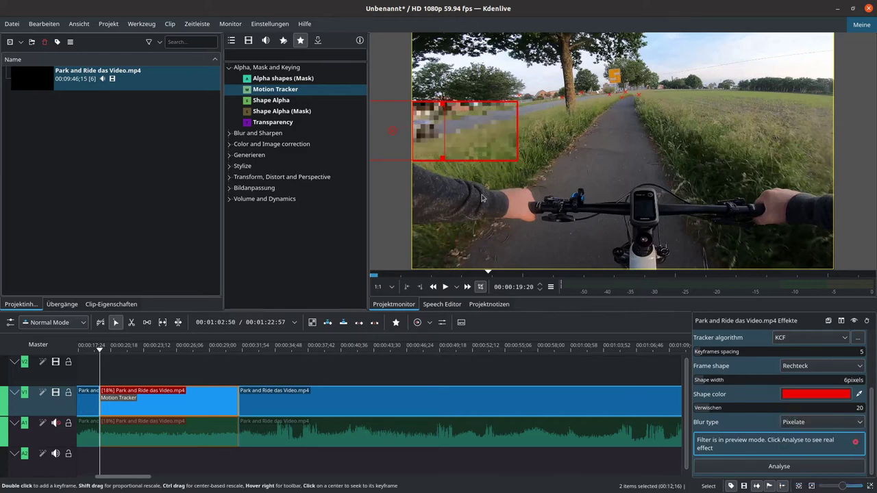
# - Play the slowed clip to check the pixelated area over the car and return the playhead to the clip's start
pyautogui.click(445, 288)
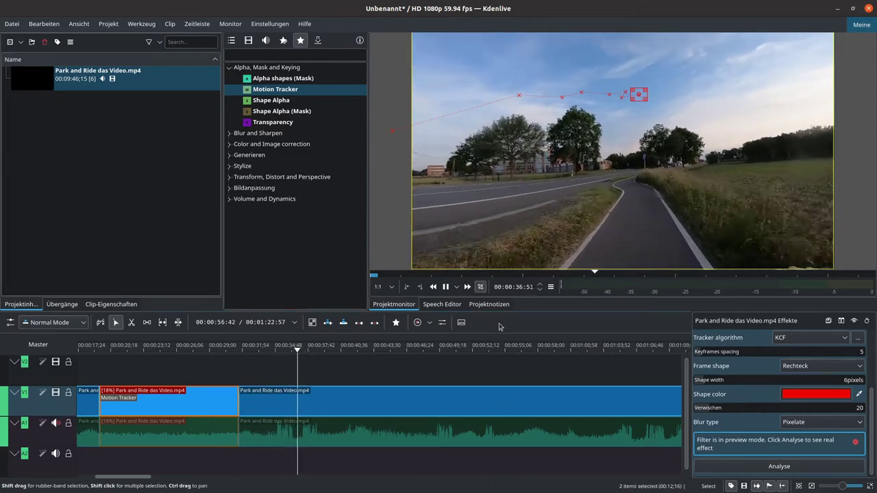
pyautogui.click(449, 290)
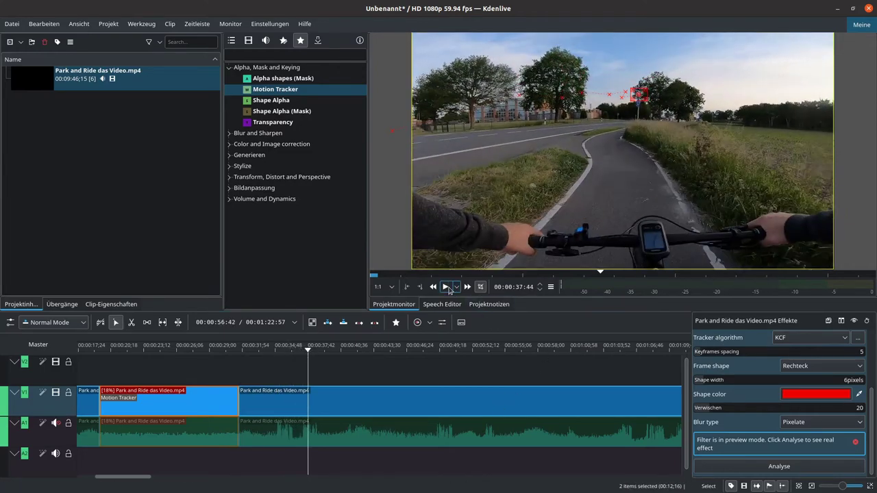
pyautogui.click(102, 351)
pyautogui.moveTo(101, 351); pyautogui.dragTo(103, 353)
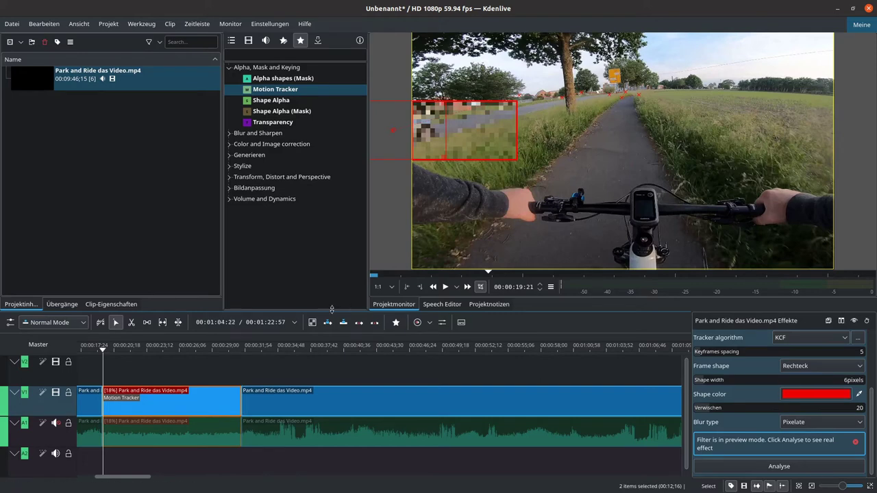
# - Enlarge the effect settings temporarily, dismiss the Motion Tracker's preview-mode notice, and restore the larger monitor area
pyautogui.moveTo(331, 309); pyautogui.dragTo(337, 203)
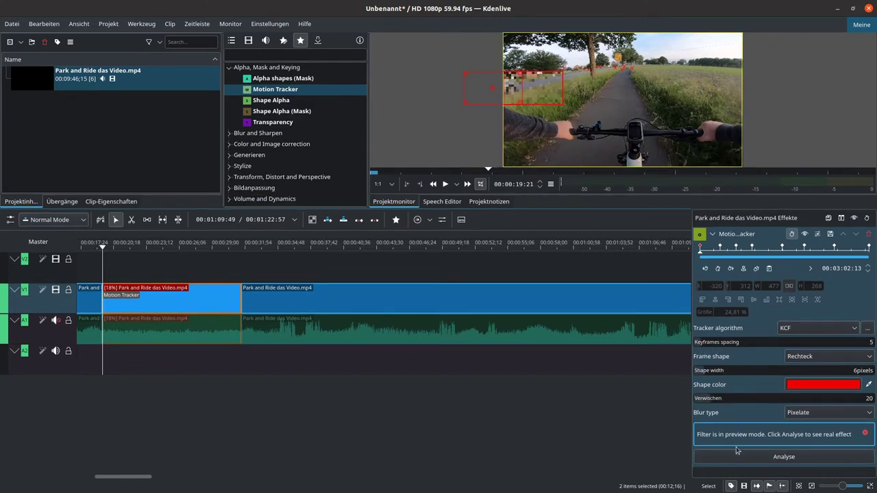
pyautogui.click(865, 435)
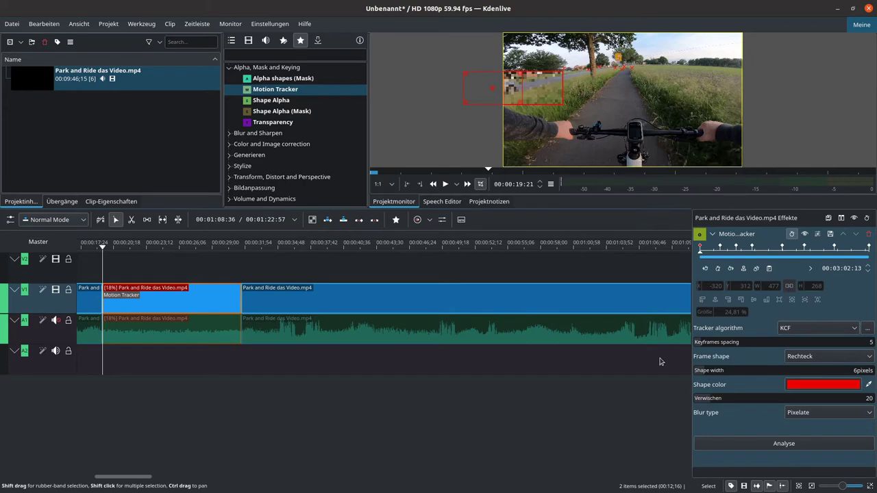
pyautogui.moveTo(671, 210); pyautogui.dragTo(671, 314)
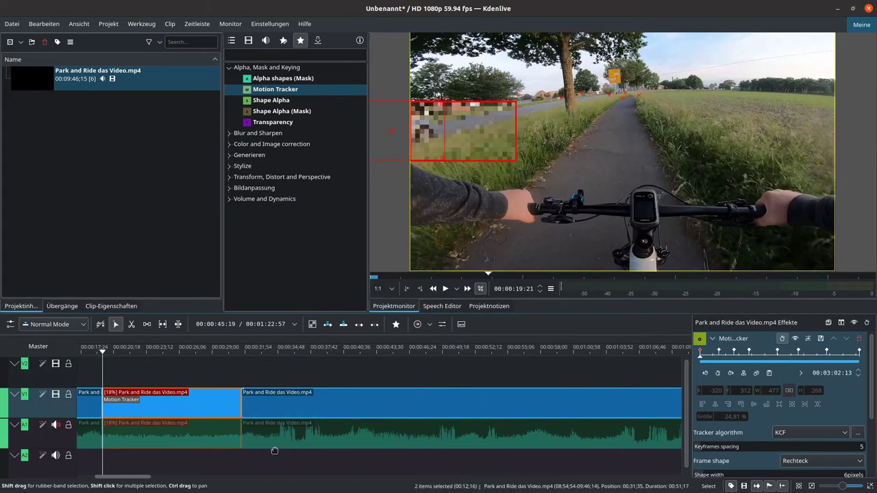
# - Bring the timeline's beginning into view, review the project's render settings, and close them without rendering
pyautogui.moveTo(130, 478); pyautogui.dragTo(111, 479)
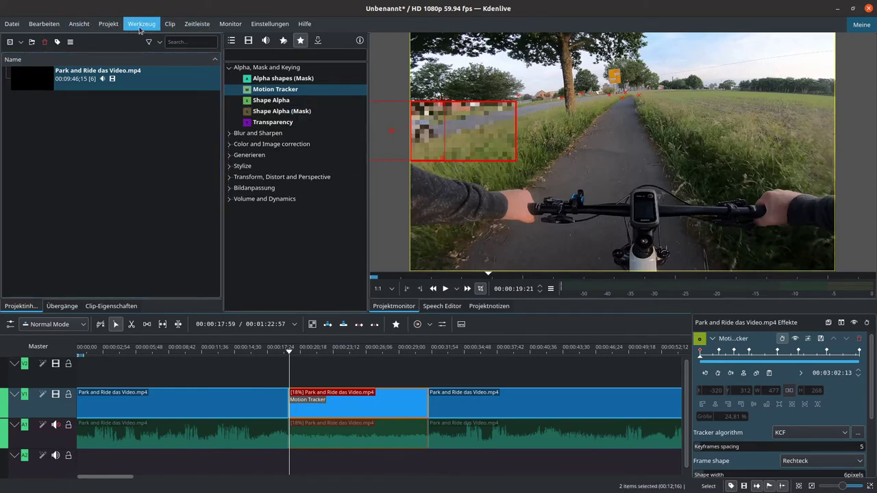
pyautogui.click(108, 24)
pyautogui.click(143, 160)
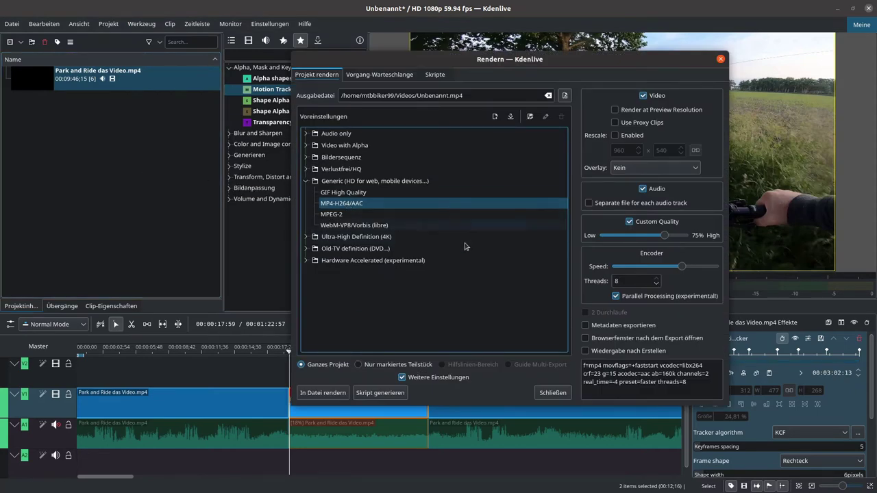
pyautogui.click(720, 61)
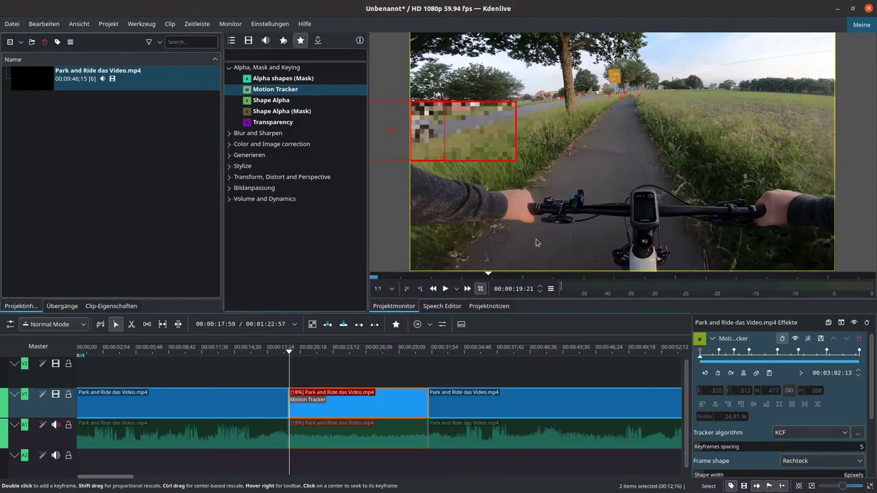
# - Cut the last clip at 00:00:35:42 and delete the part after the cut
pyautogui.click(475, 370)
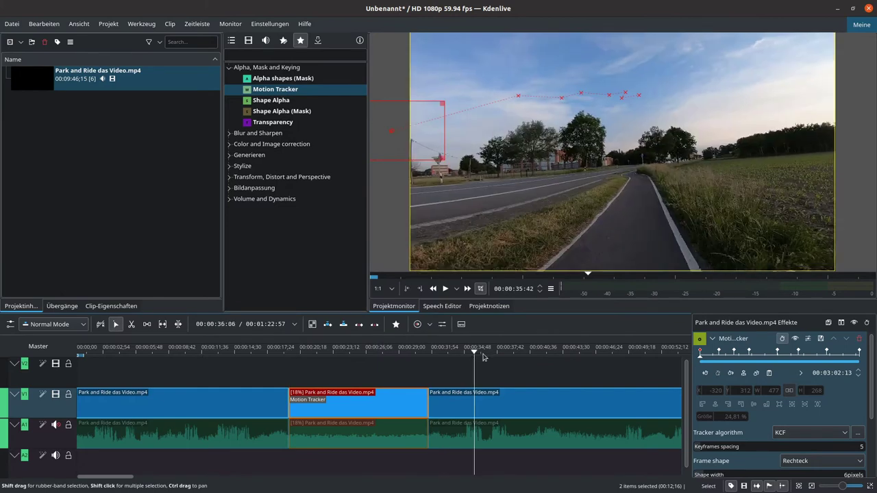
pyautogui.hotkey('shift', 'r')
pyautogui.click(493, 401)
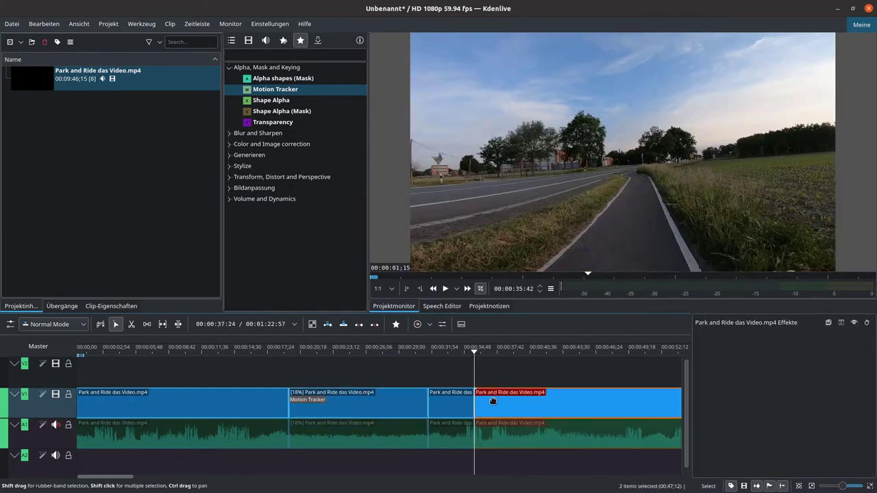
pyautogui.press('Delete')
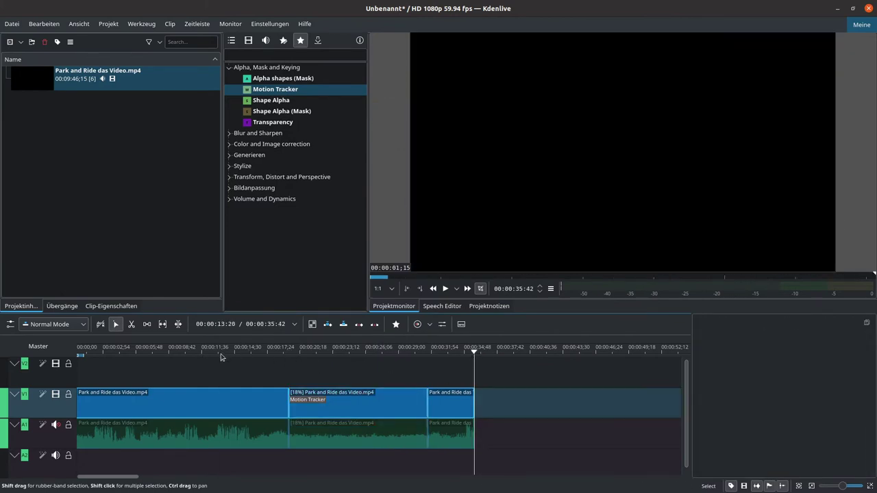
# - Cut the first clip at 00:00:13:20 and delete the part before the cut
pyautogui.click(221, 349)
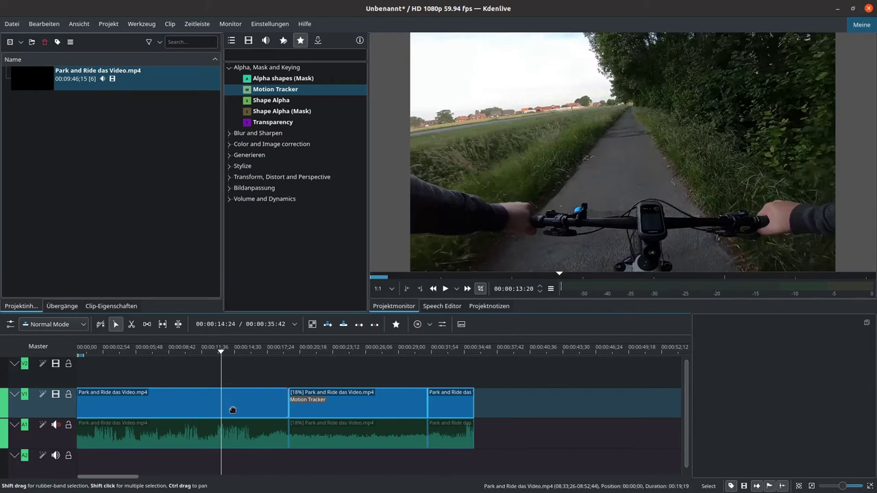
pyautogui.click(233, 410)
pyautogui.hotkey('shift', 'r')
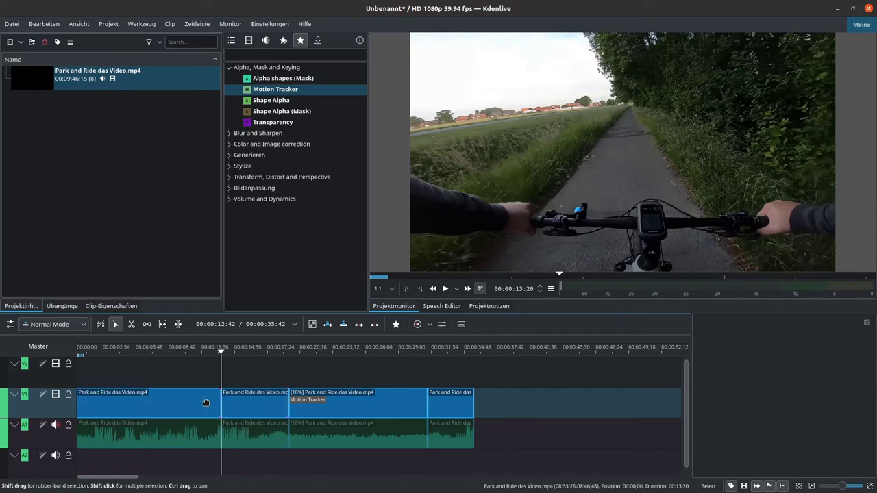
pyautogui.press('Delete')
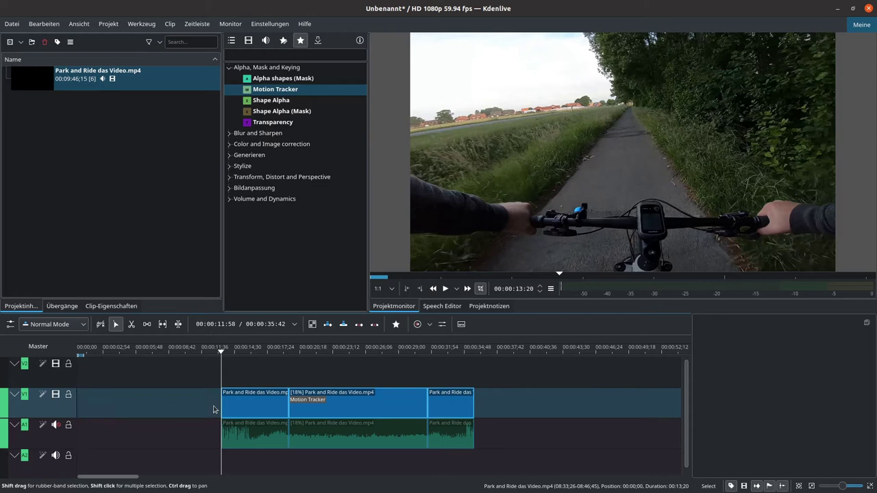
# - Remove the empty space before the first clip in all tracks and move the playhead to the end of the last clip
pyautogui.rightClick(171, 427)
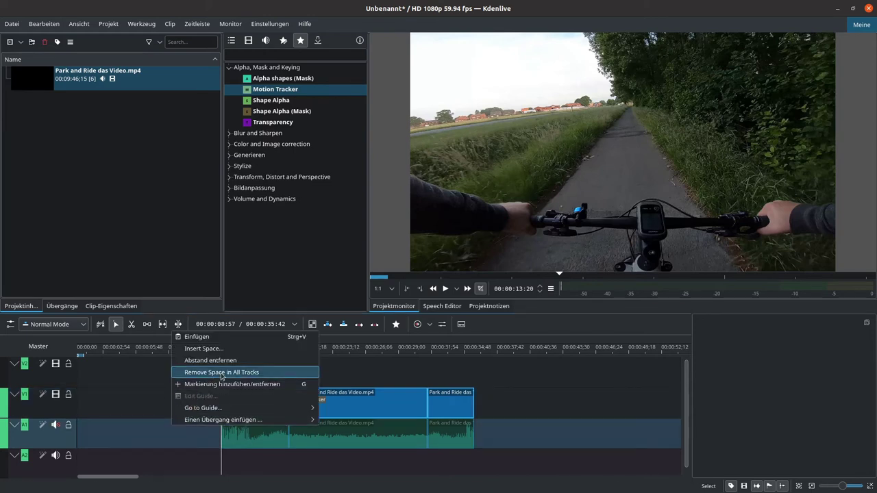
pyautogui.click(221, 372)
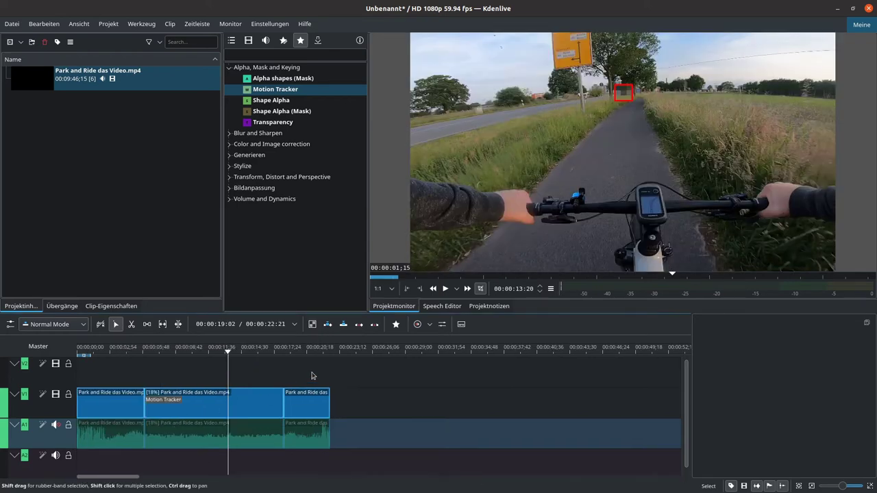
pyautogui.click(329, 356)
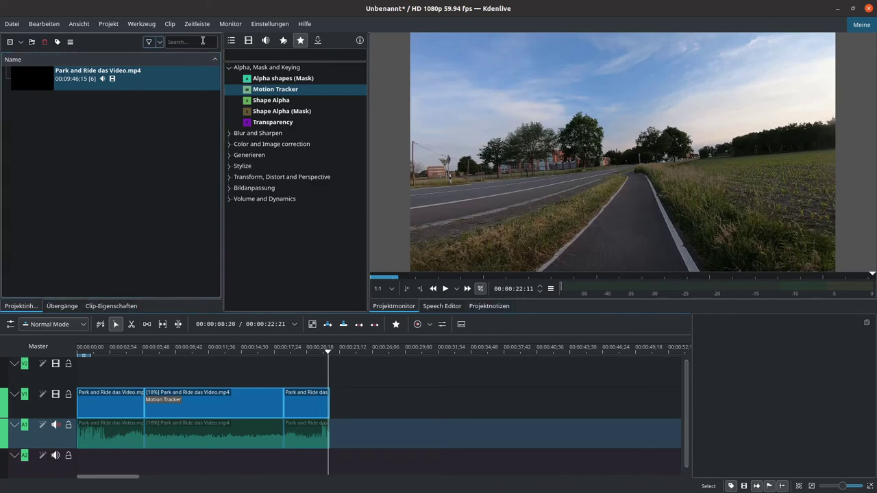
# - Render the whole project to Unbenannt.mp4 with the MP4-H264/AAC preset at 75% custom quality
pyautogui.click(105, 26)
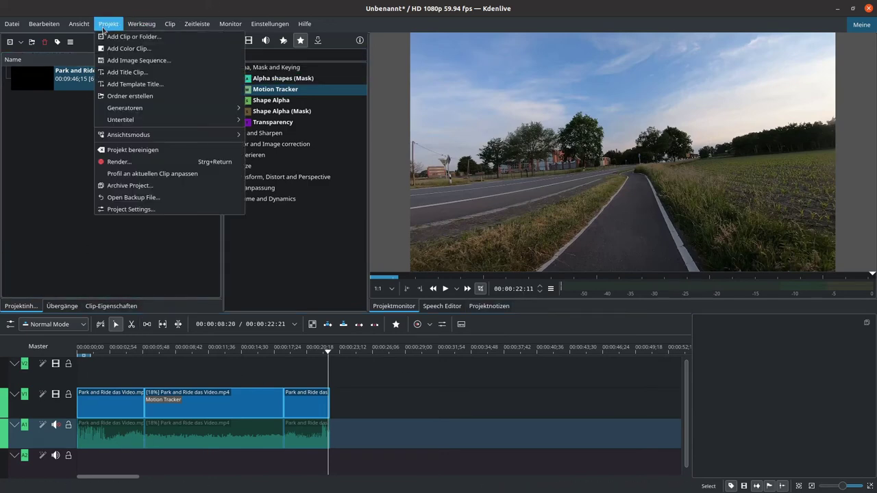
pyautogui.click(120, 162)
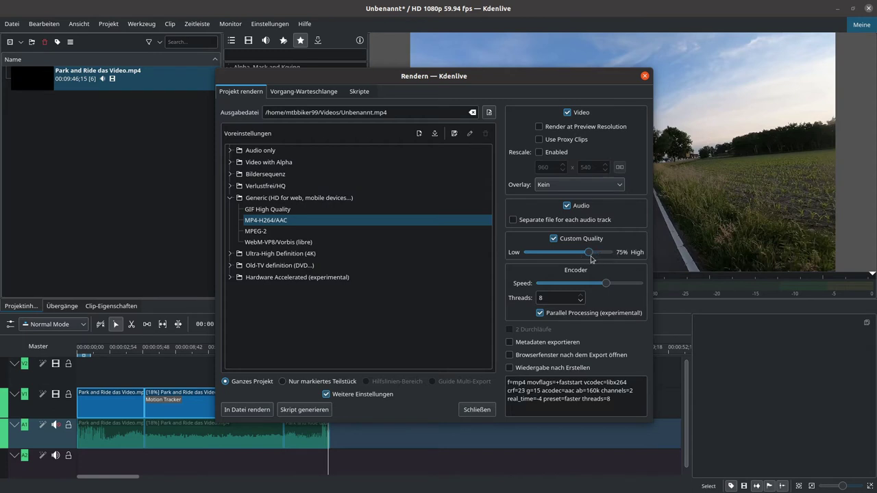
pyautogui.click(266, 409)
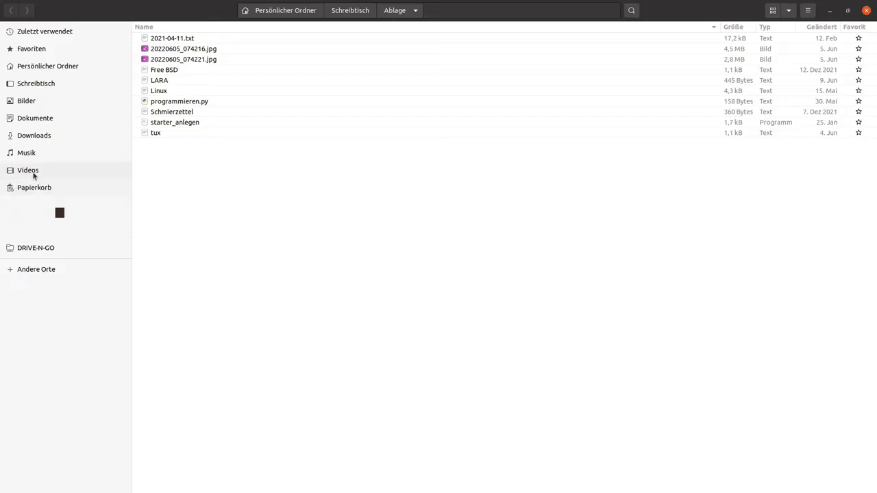
# - In the file manager, open the rendered Unbenannt.mp4 from the Videos folder to check the result
pyautogui.click(34, 171)
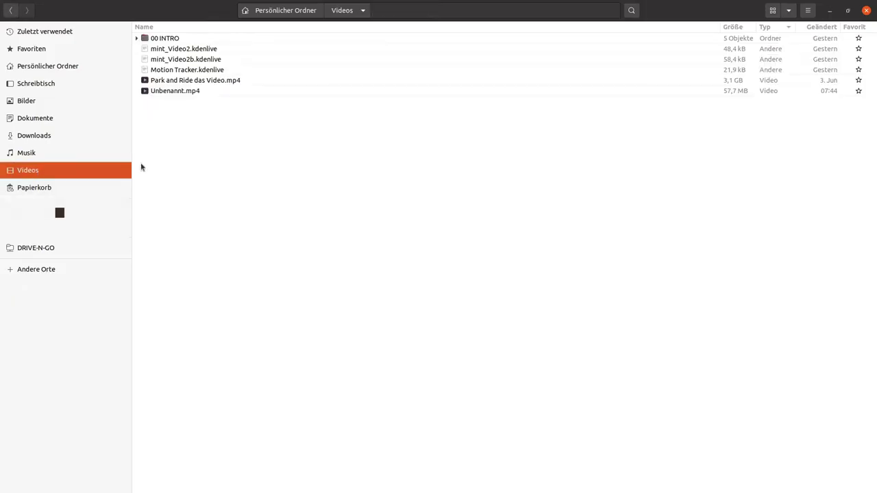
pyautogui.doubleClick(187, 92)
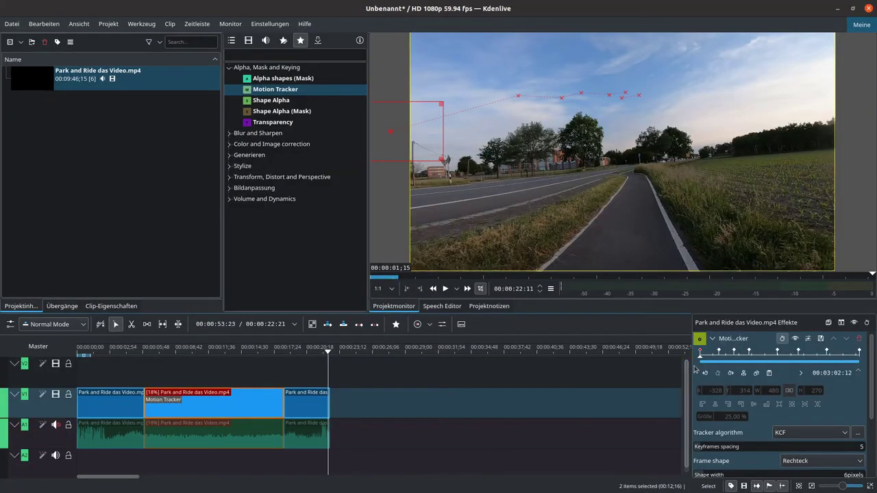
# - From the first keyframe, set the Motion Tracker's shape width to 0 pixels and check the result in the preview and the rendered video
pyautogui.click(701, 354)
pyautogui.scroll(-2, 740, 432)
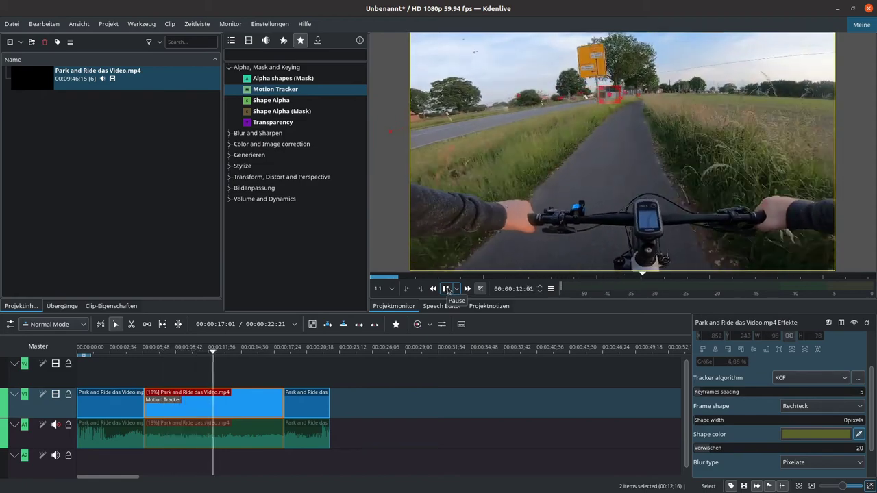
pyautogui.click(446, 289)
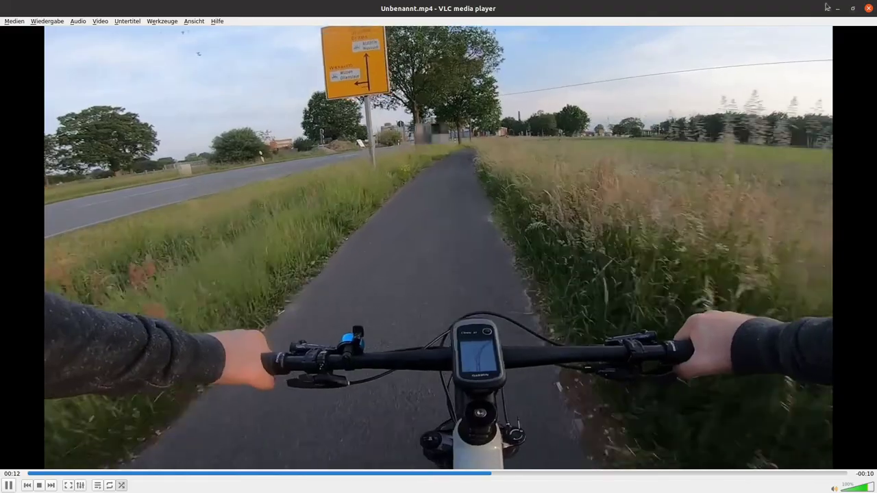
pyautogui.click(871, 10)
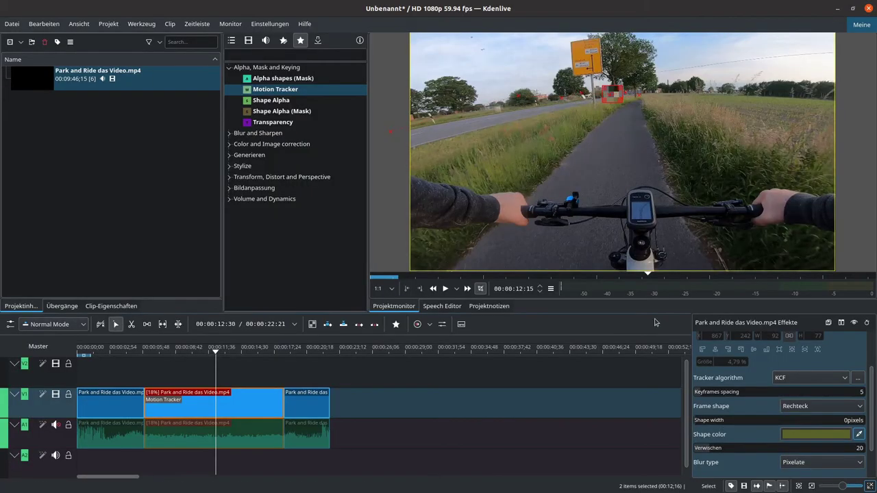